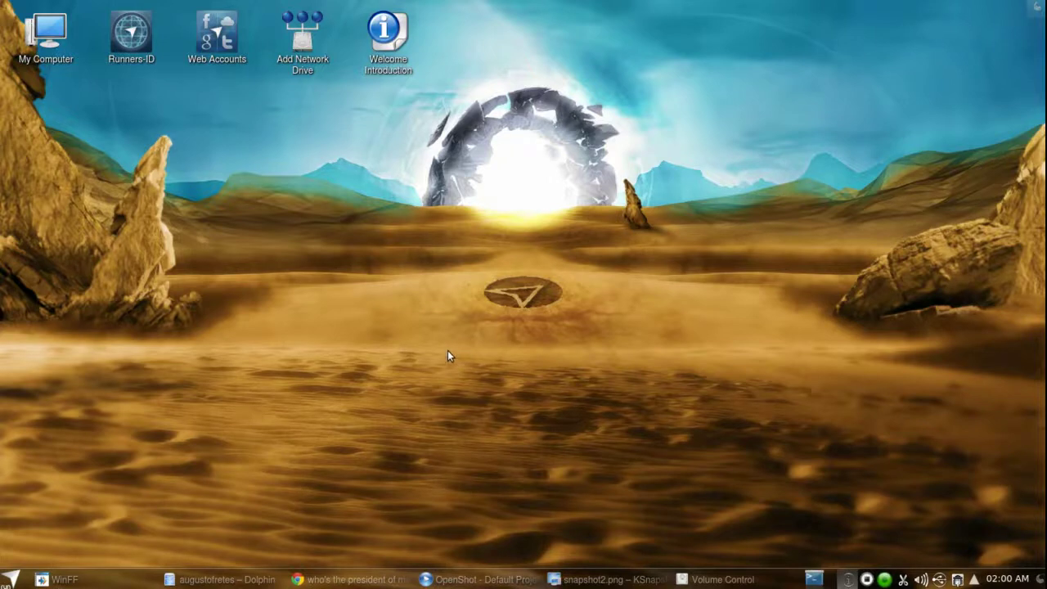
- Launch the Runners-ID shortcut from the Netrunner desktop
click(133, 51)
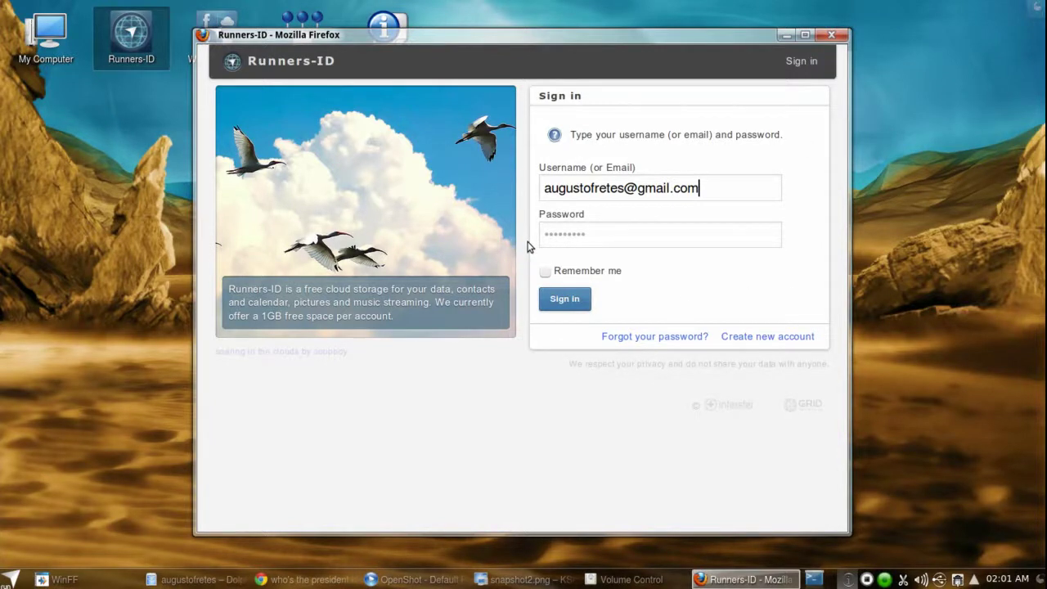
- Go to the Runners-ID new-account sign-up page
click(768, 338)
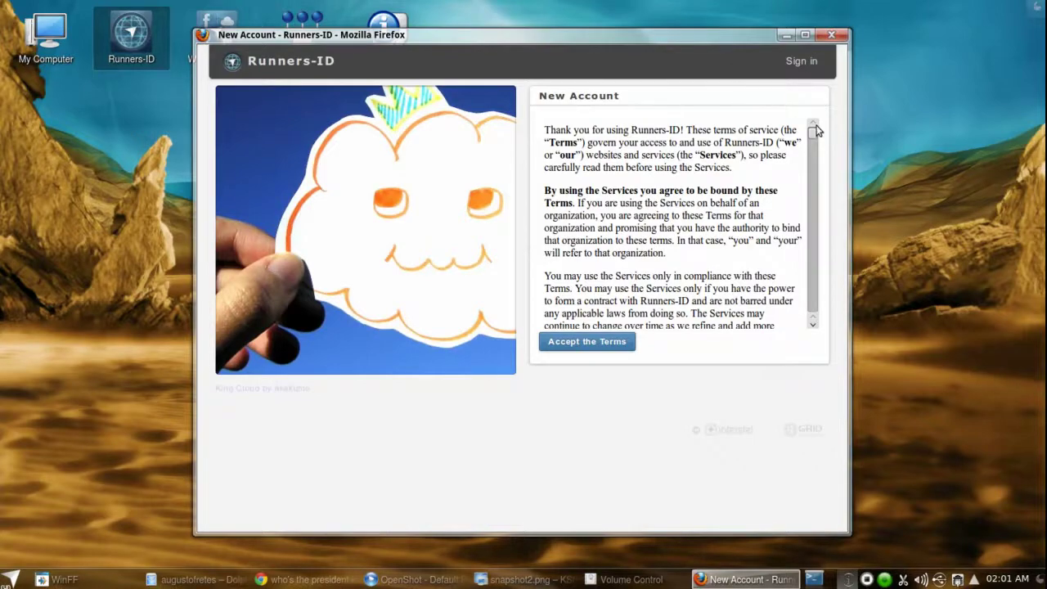
drag(814, 134, 807, 317)
click(617, 344)
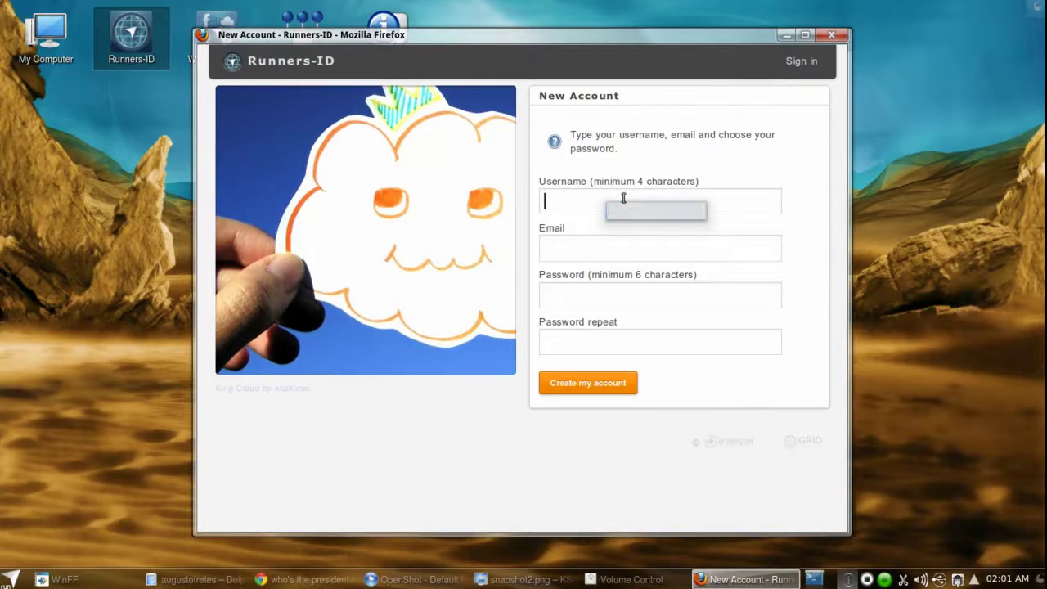
click(598, 302)
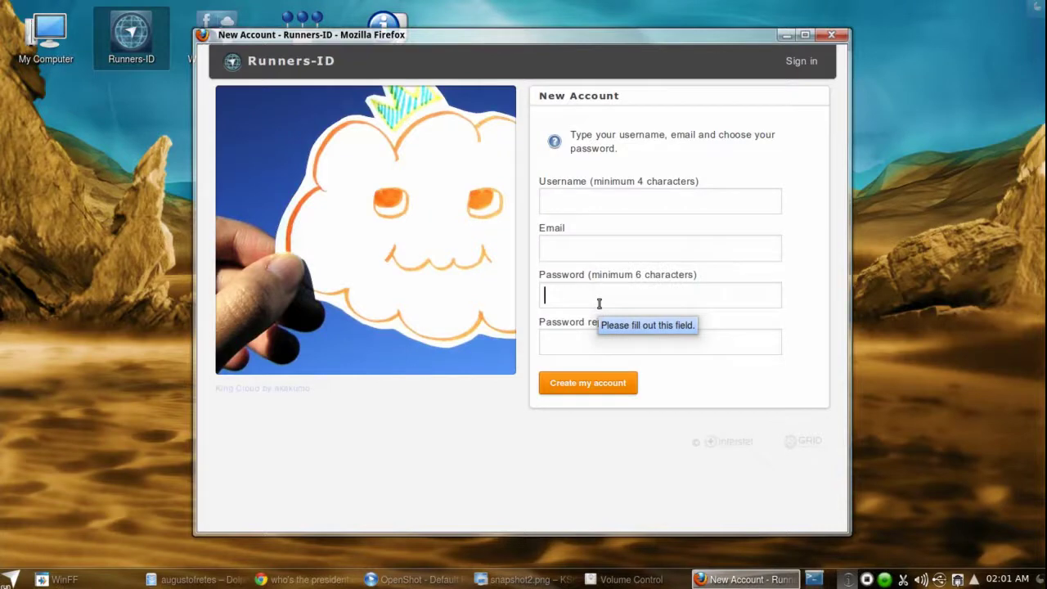
right_click(350, 434)
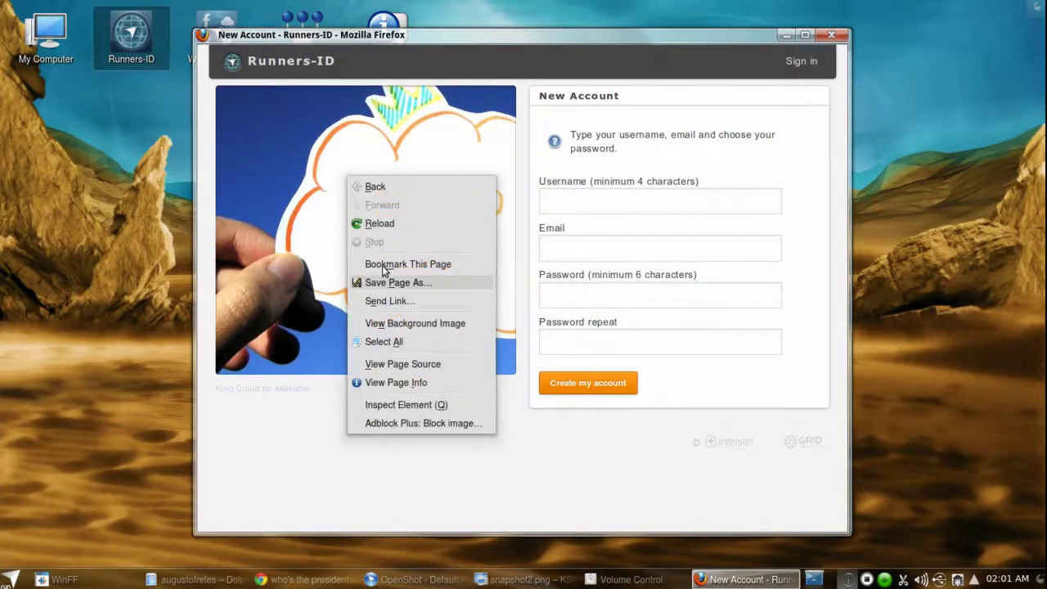
click(401, 188)
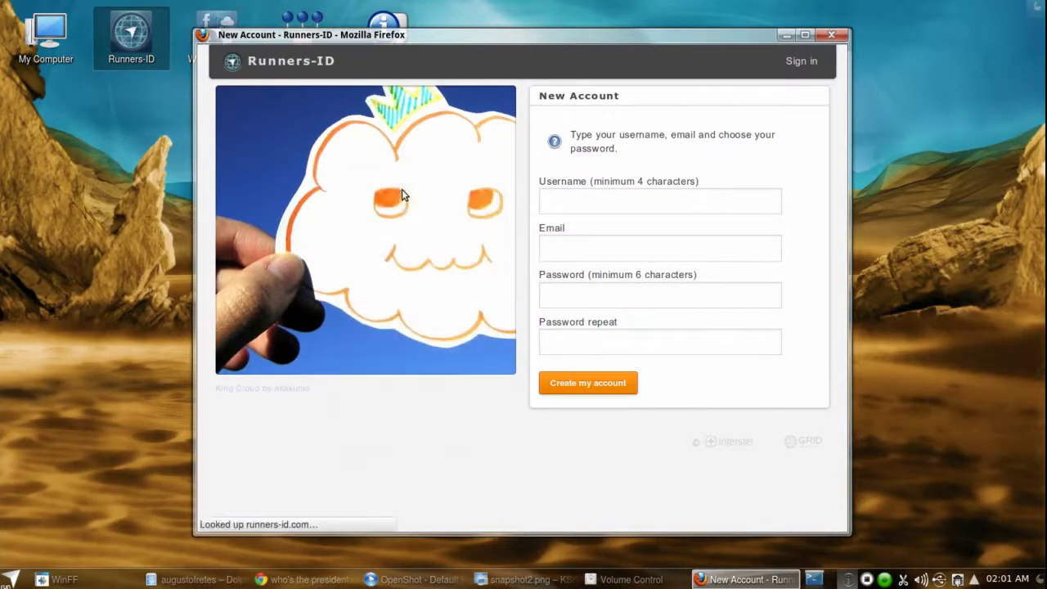
right_click(428, 405)
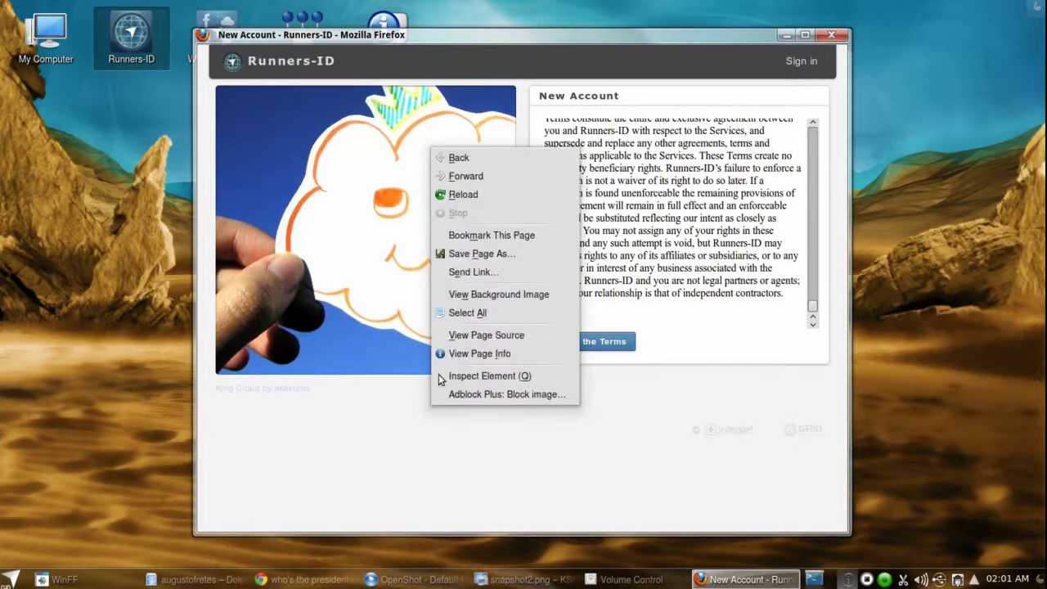
click(487, 159)
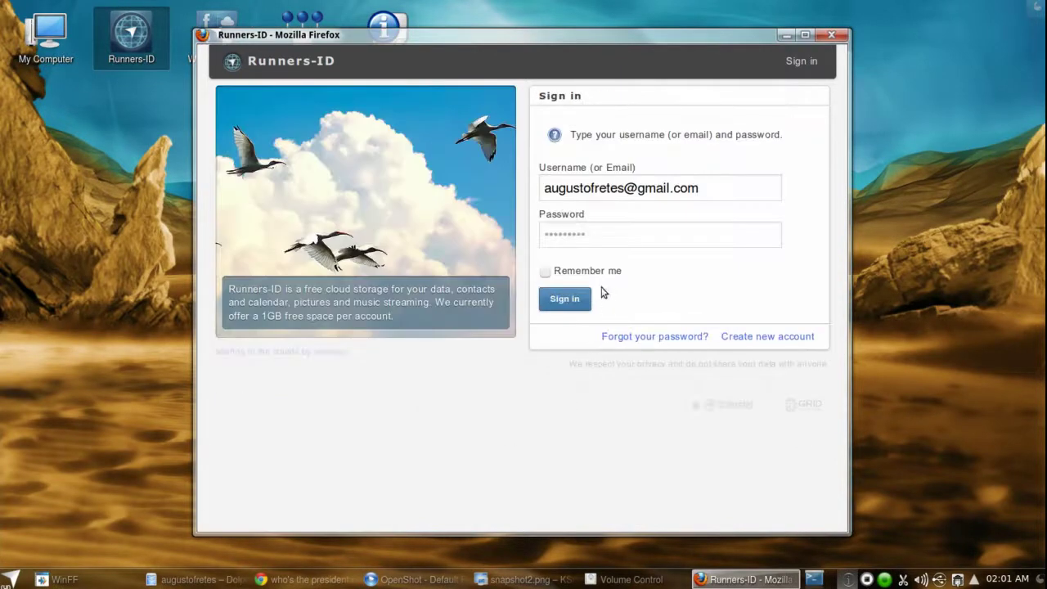
- Sign in to Runners-ID with the prefilled credentials
click(564, 296)
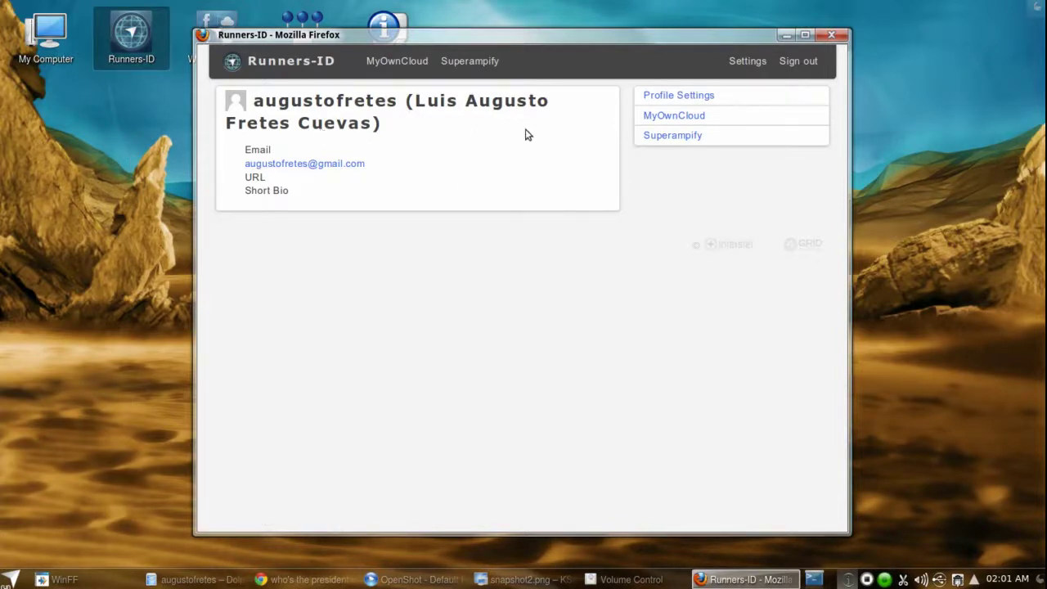
- Enter netrunner.mag.com as the profile URL in Profile Settings and try saving
click(679, 95)
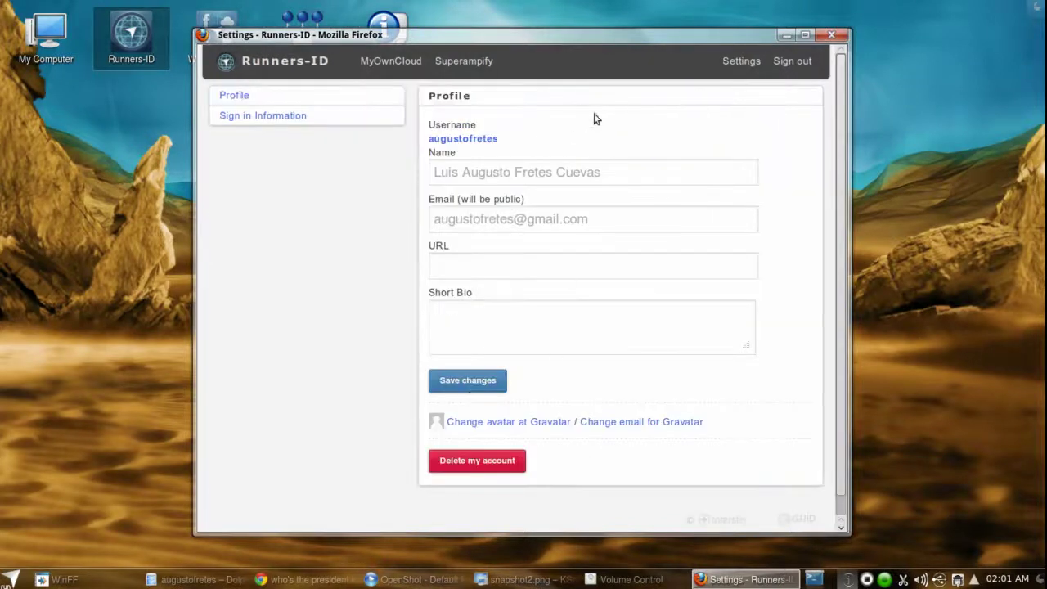
click(618, 171)
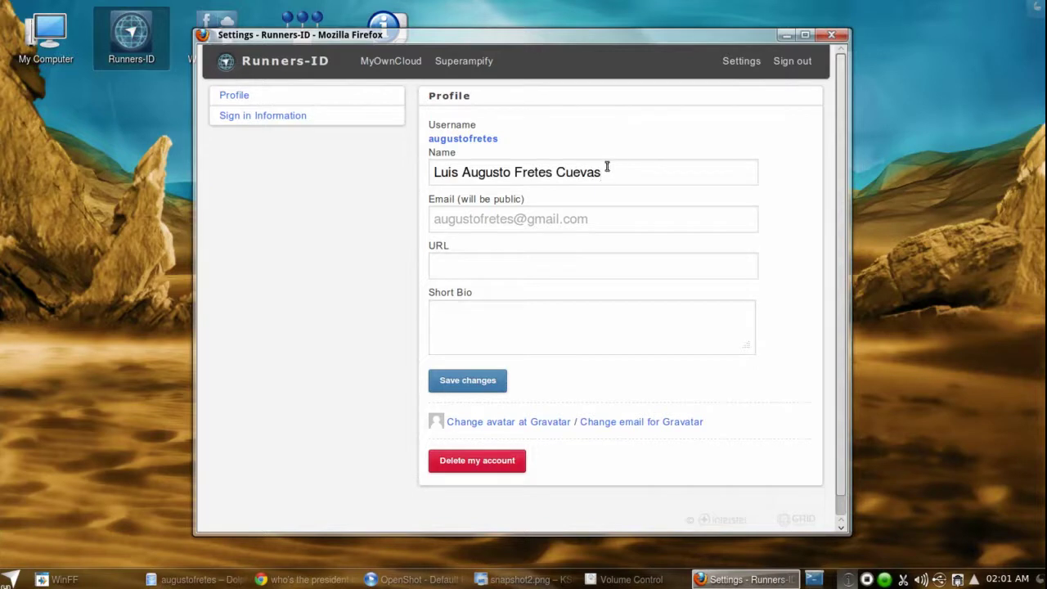
click(638, 223)
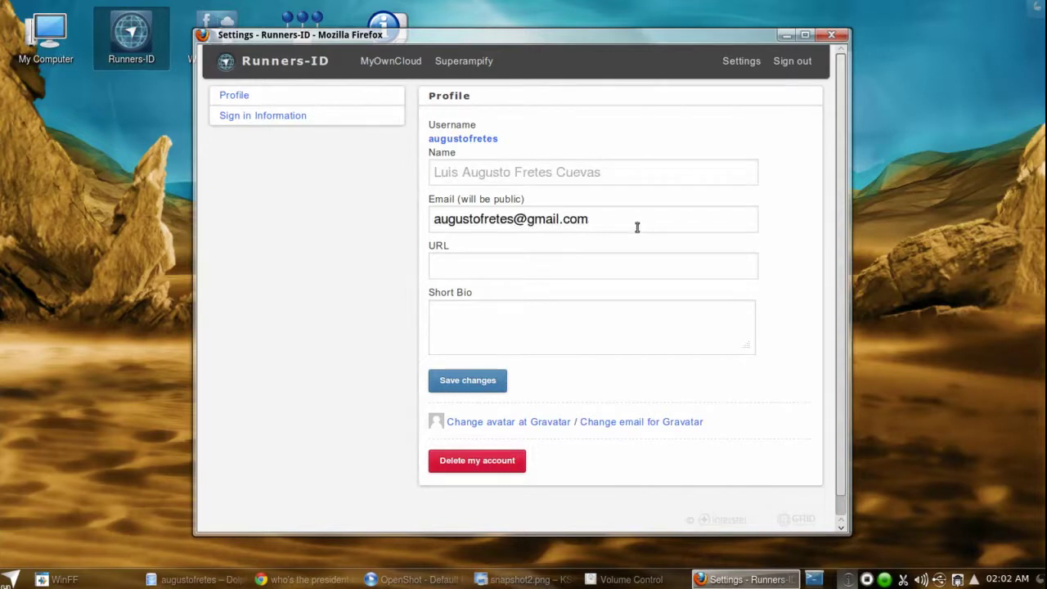
click(582, 268)
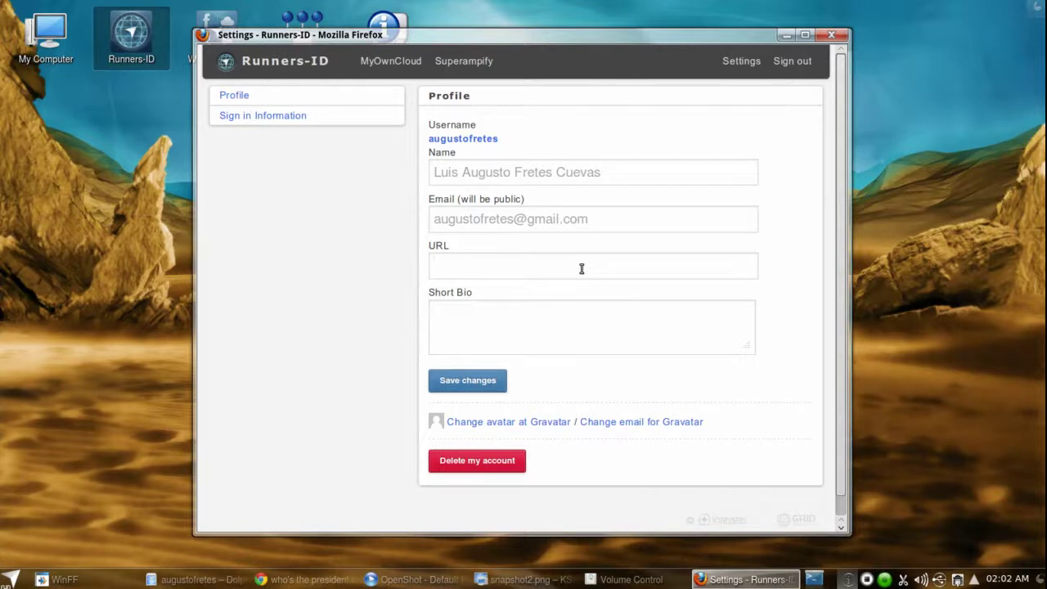
text(netrunner.mag.co)
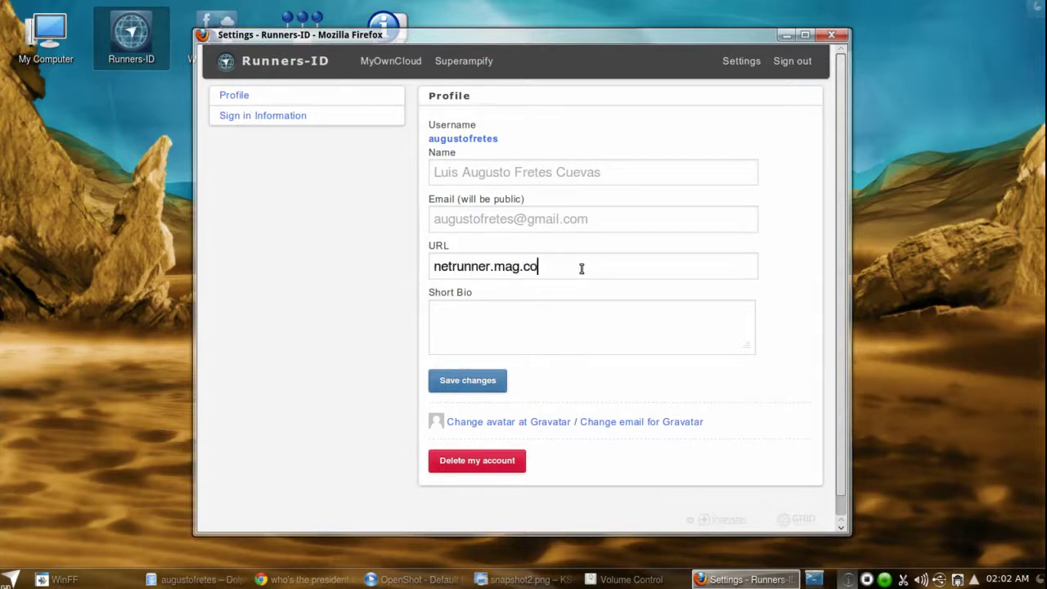
text(m)
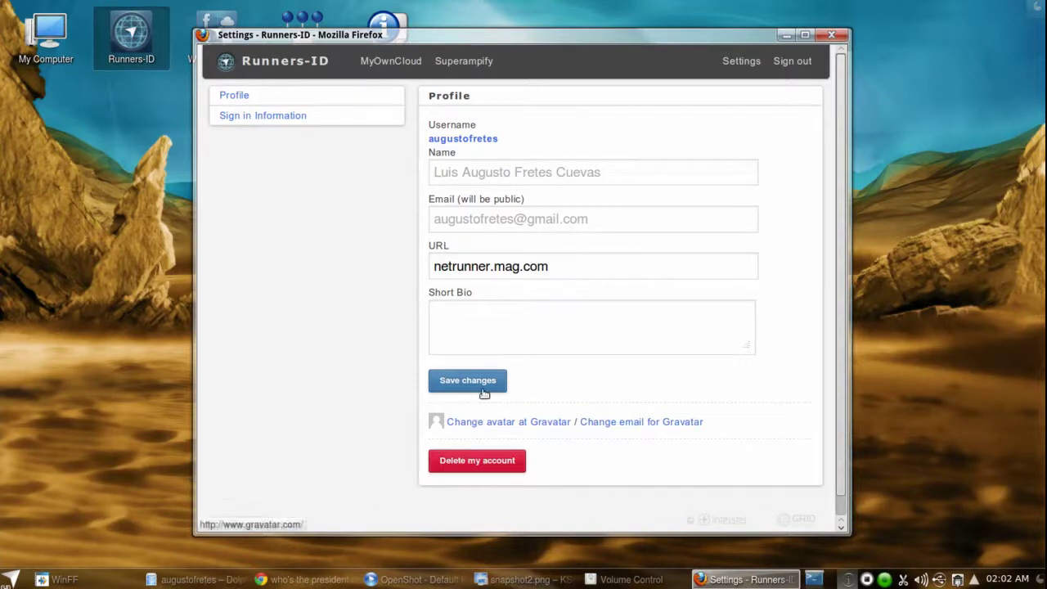
click(483, 389)
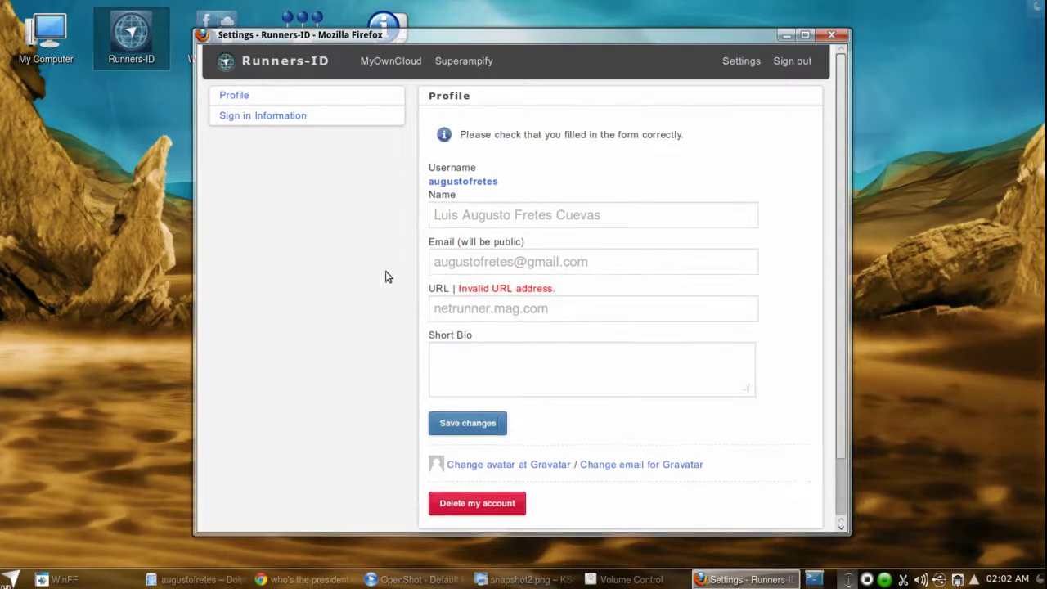
click(437, 308)
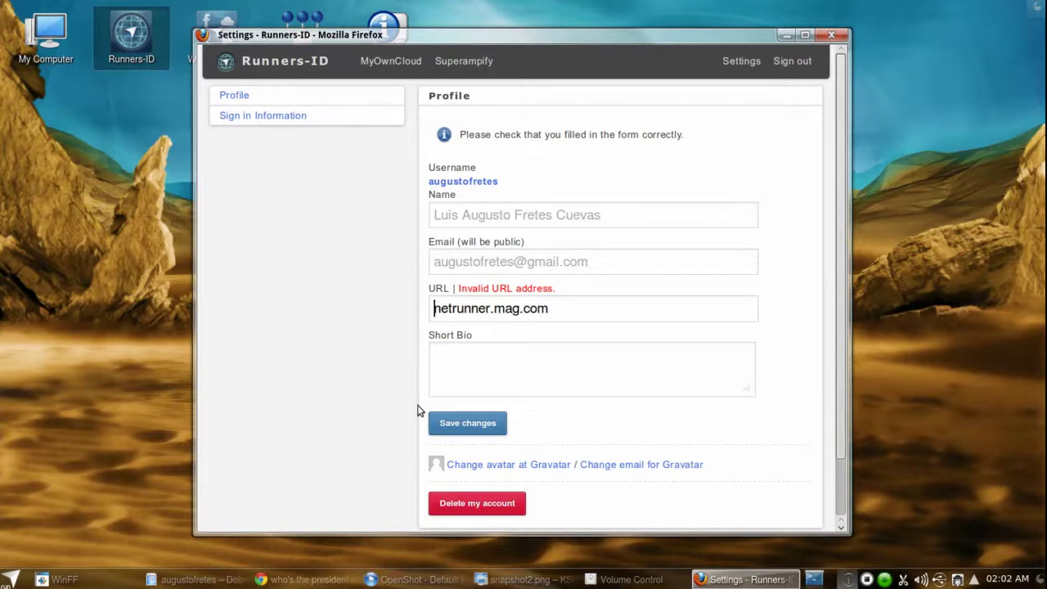
text(http:/)
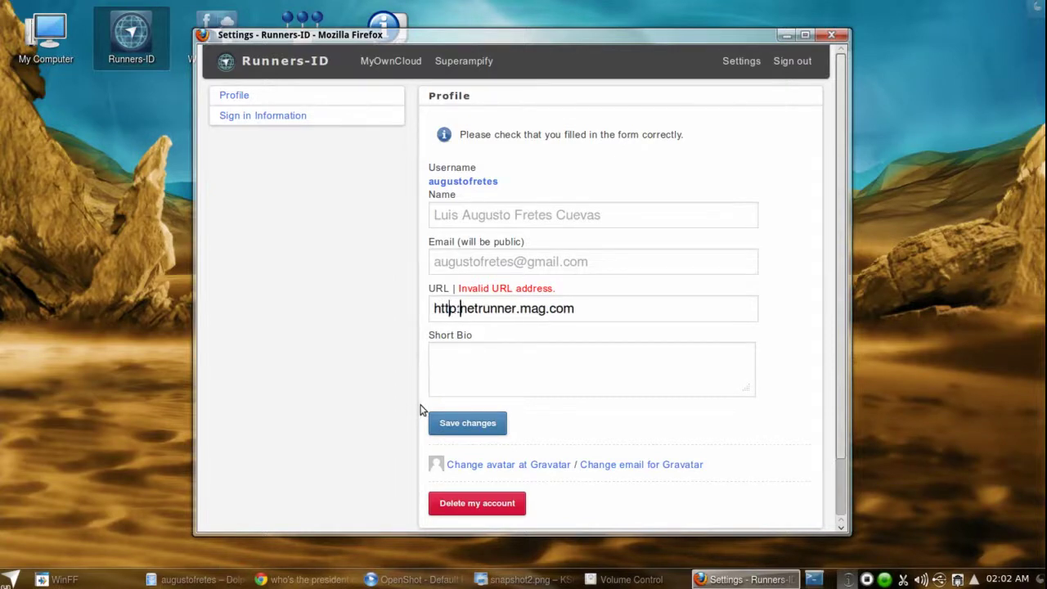
text(/)
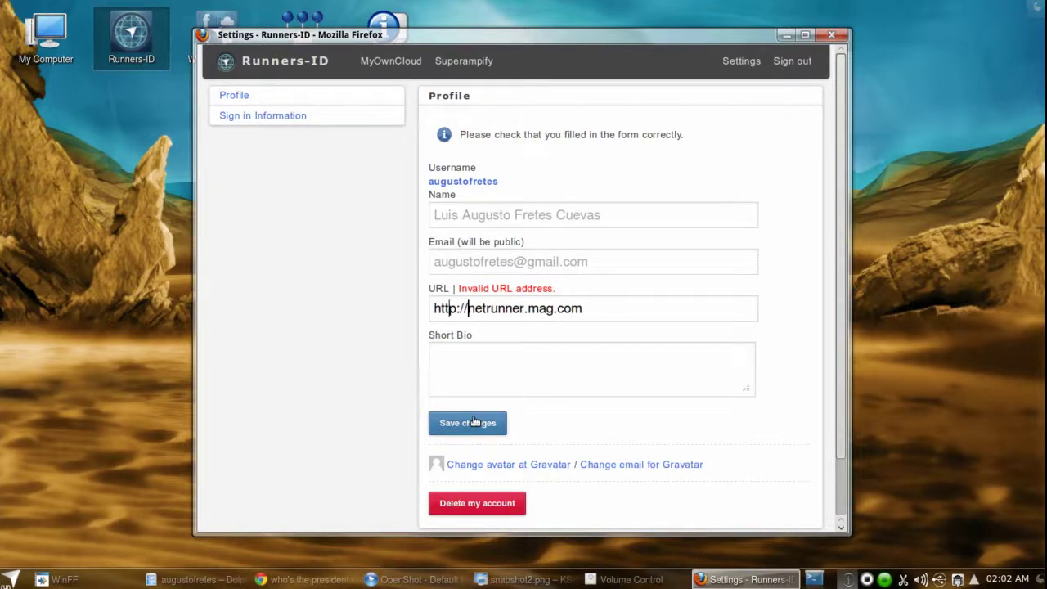
click(474, 421)
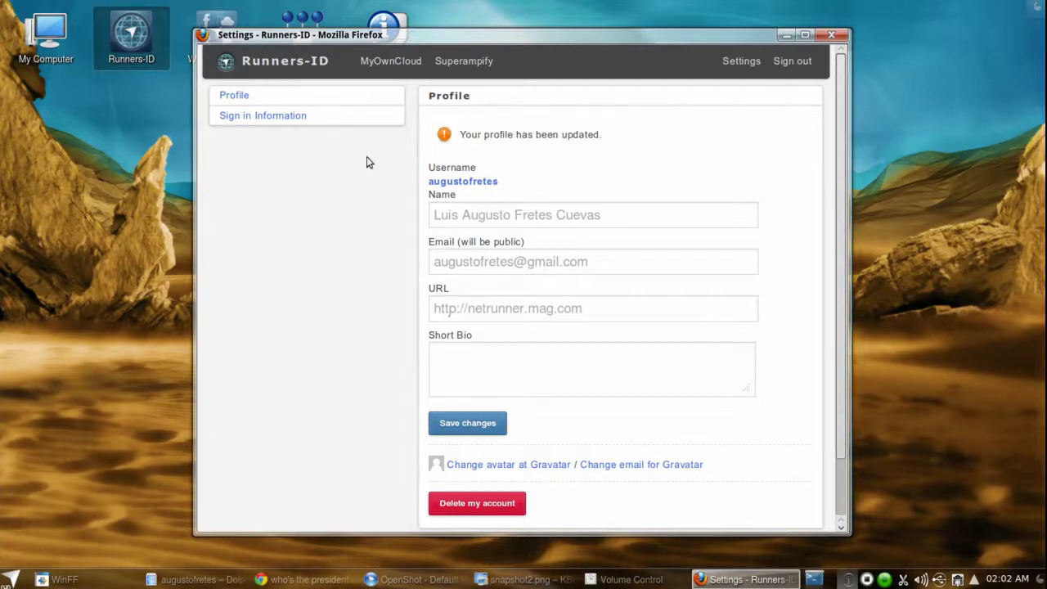
click(319, 61)
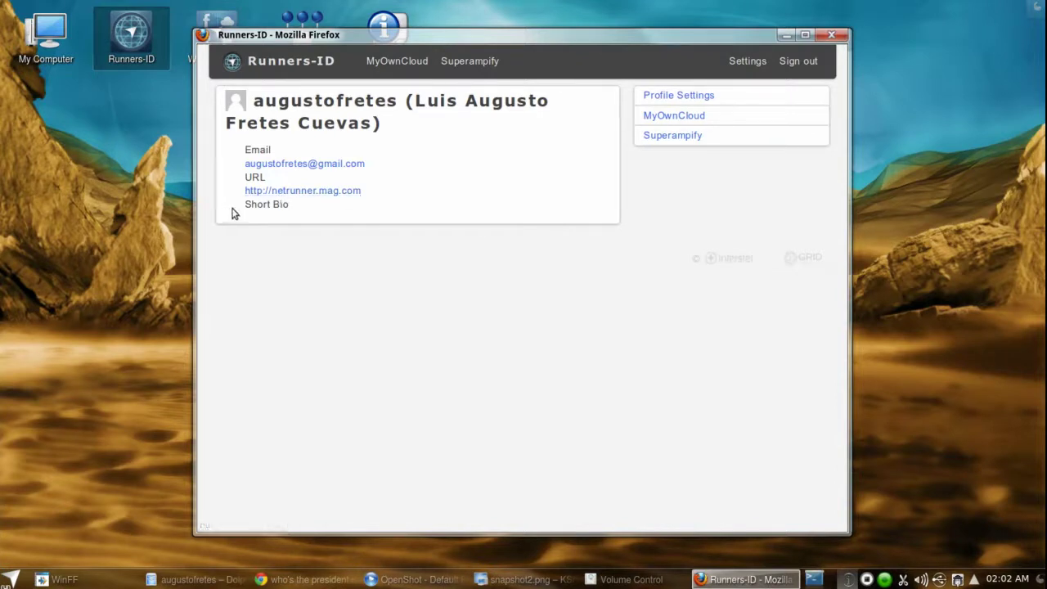
- Open MyOwnCloud file storage and nudge the Firefox window slightly
click(391, 61)
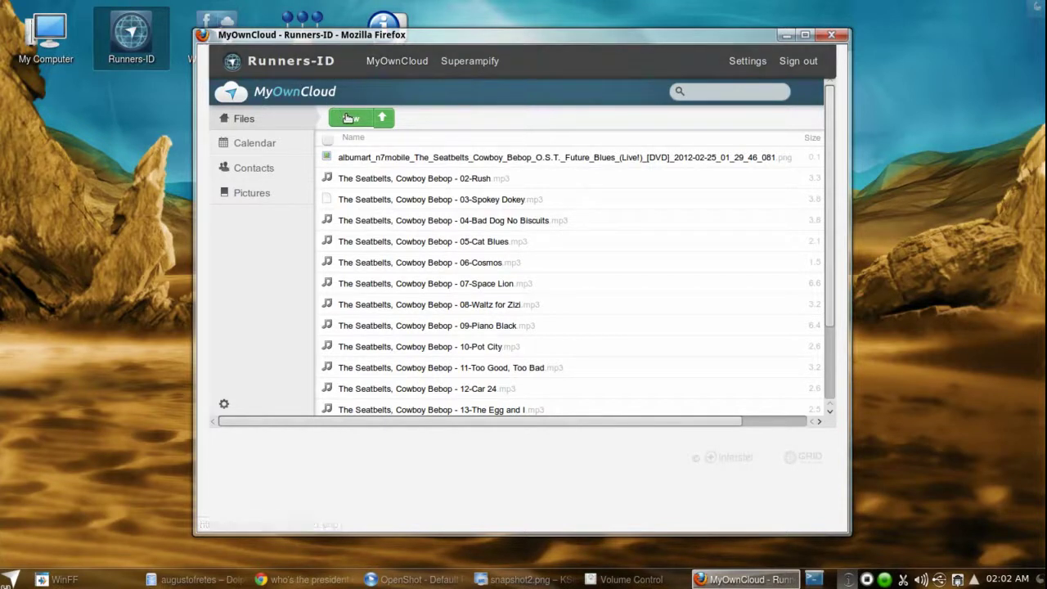
drag(451, 38, 465, 44)
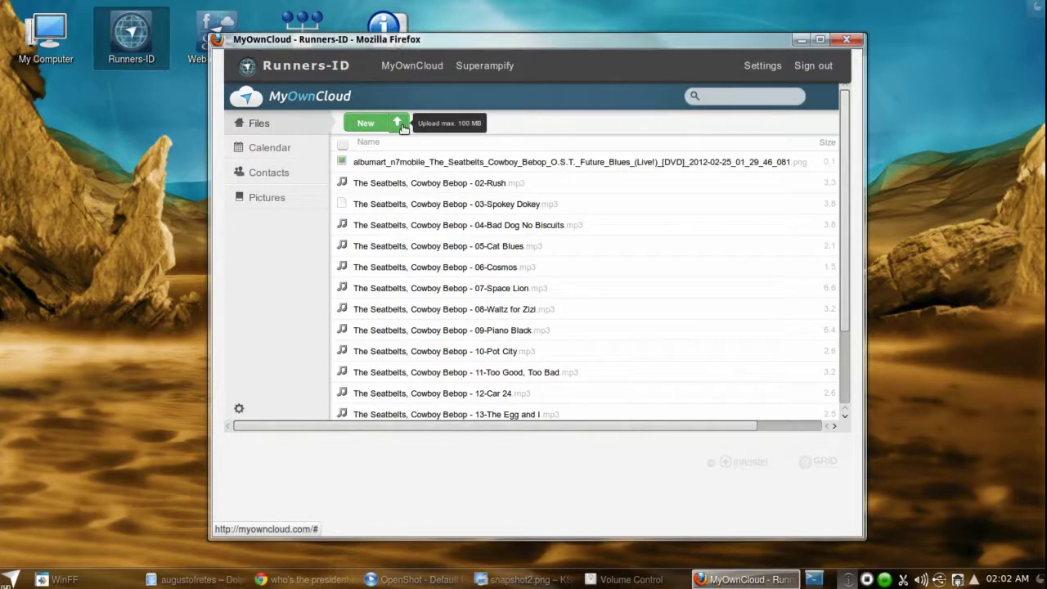
- Browse the upload dialog to Home > Music, select a group of tracks, then cancel
click(399, 124)
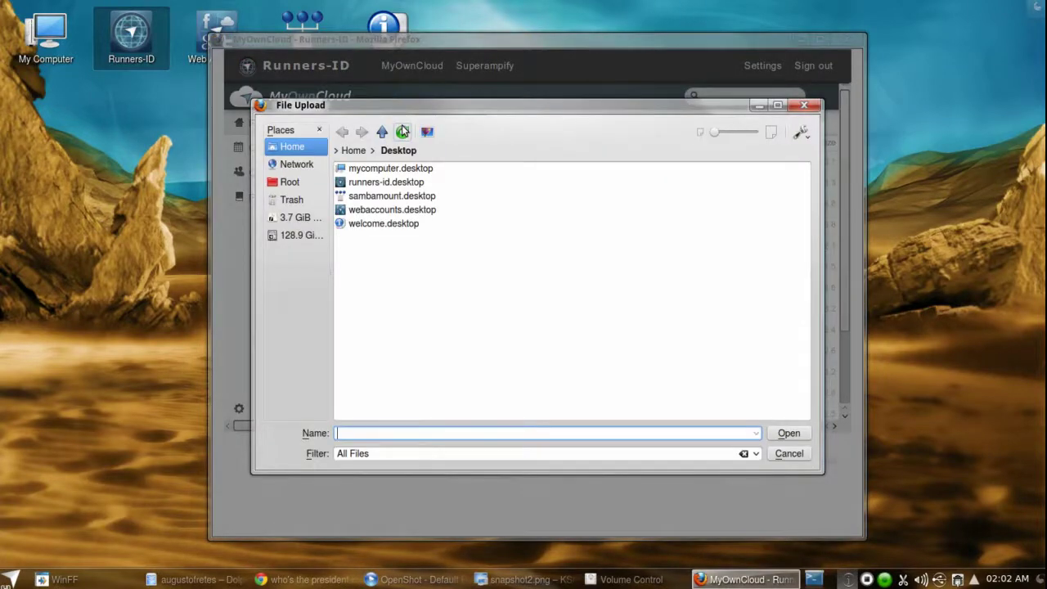
click(354, 149)
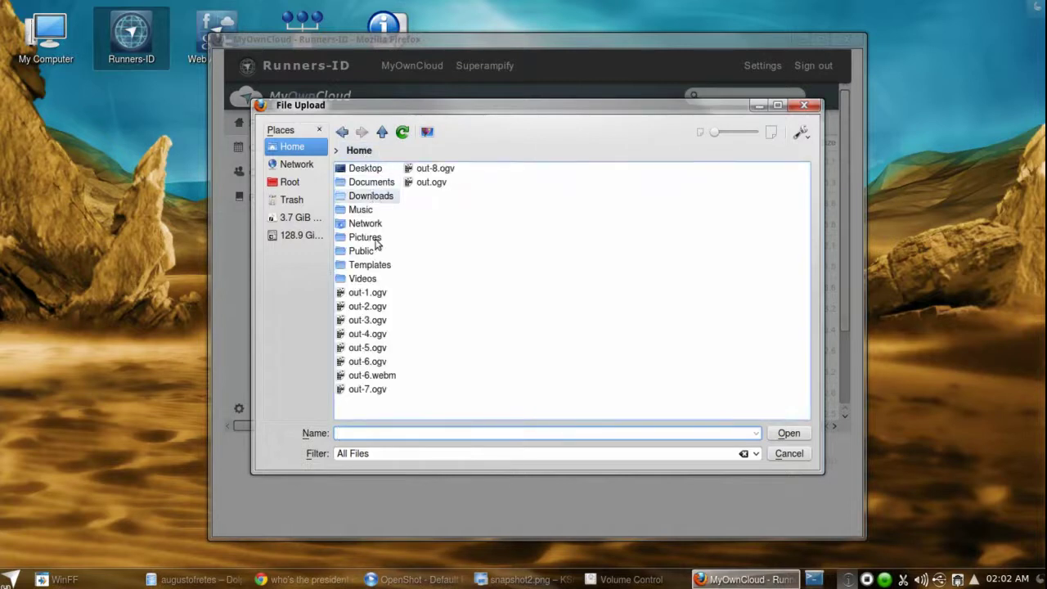
click(376, 185)
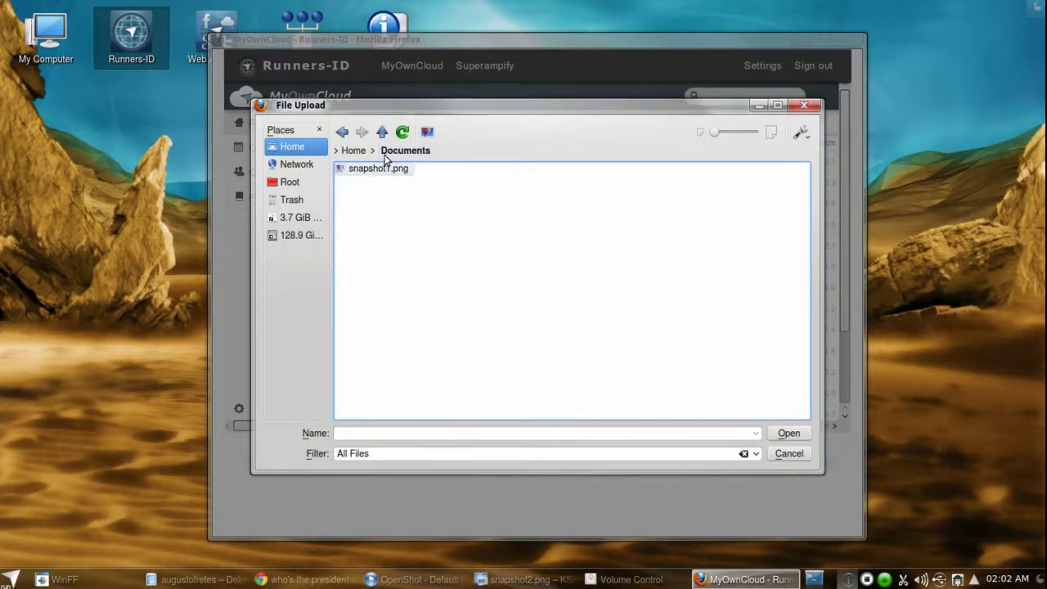
click(383, 133)
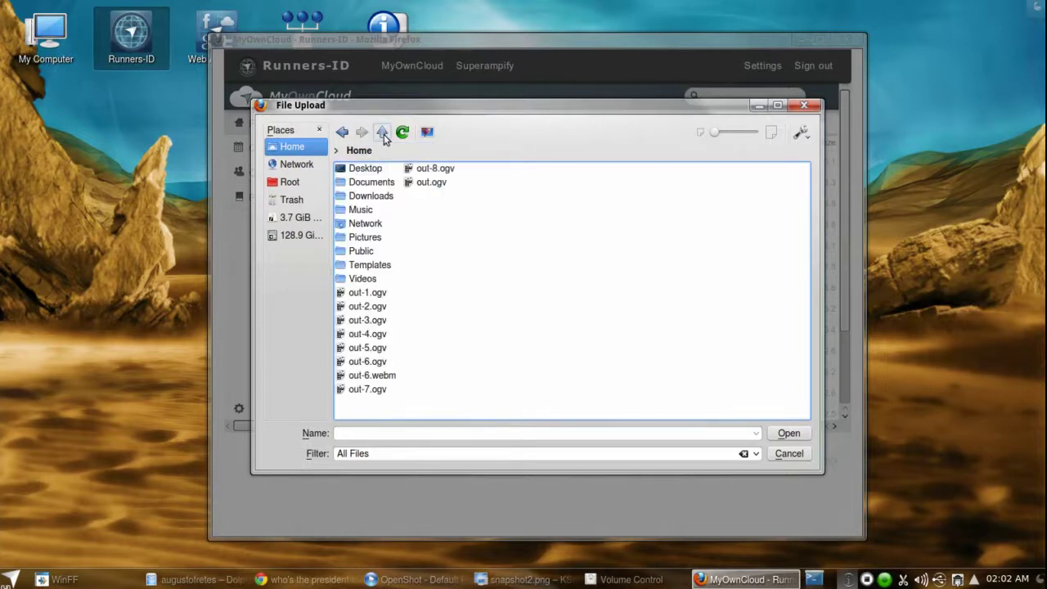
click(362, 209)
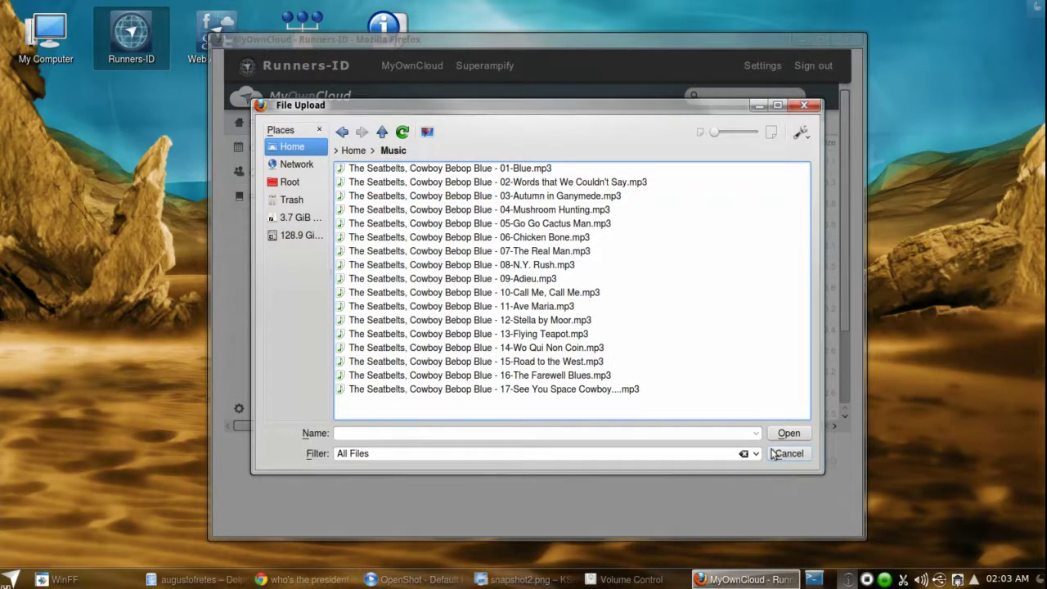
drag(684, 403, 732, 336)
click(789, 454)
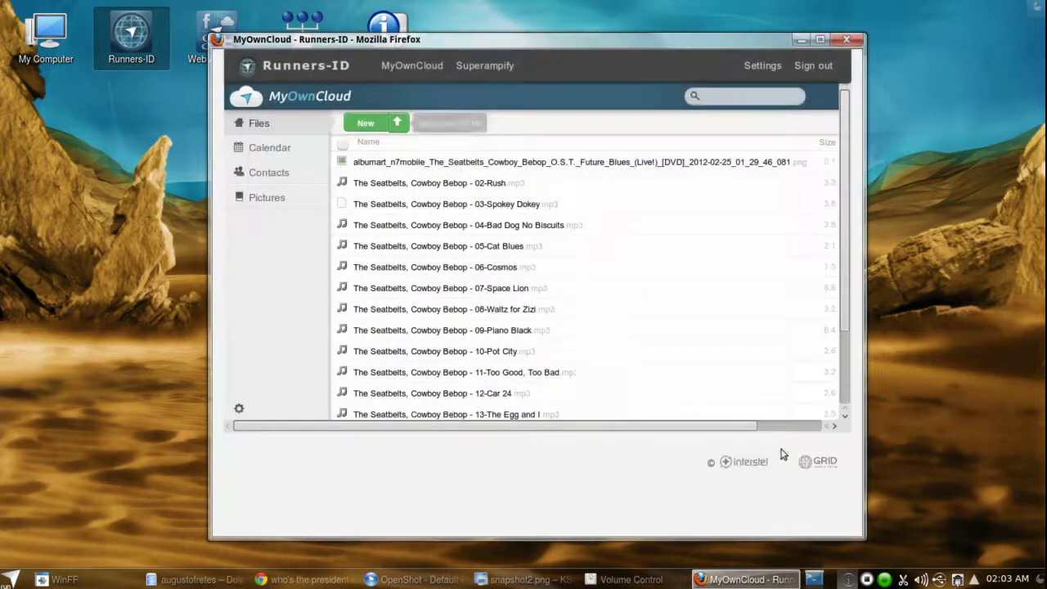
- Open the July 2012 calendar, start an event on 11 July, and dismiss it unsaved
click(291, 149)
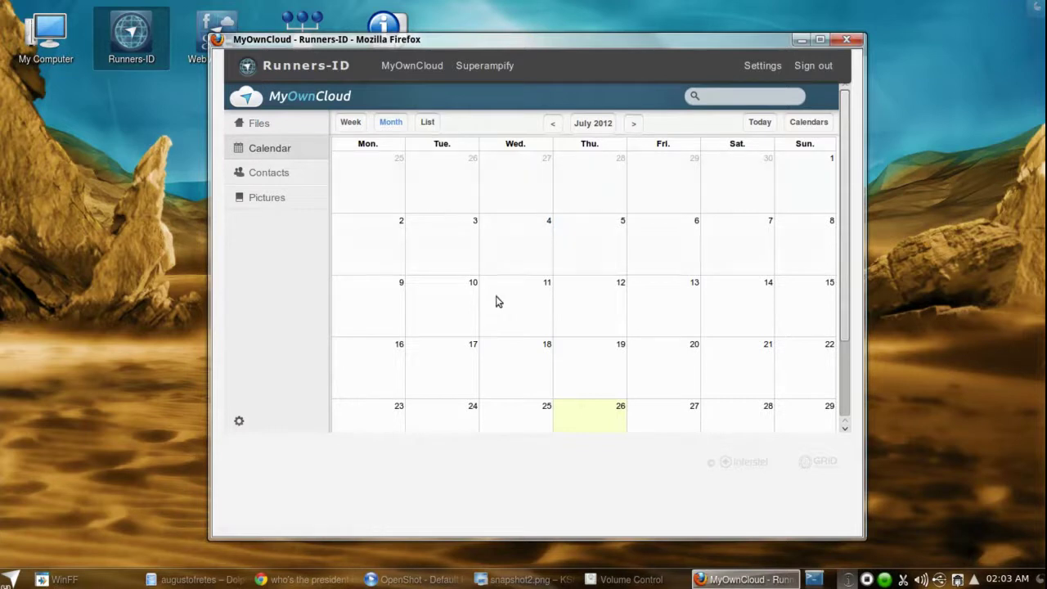
click(503, 309)
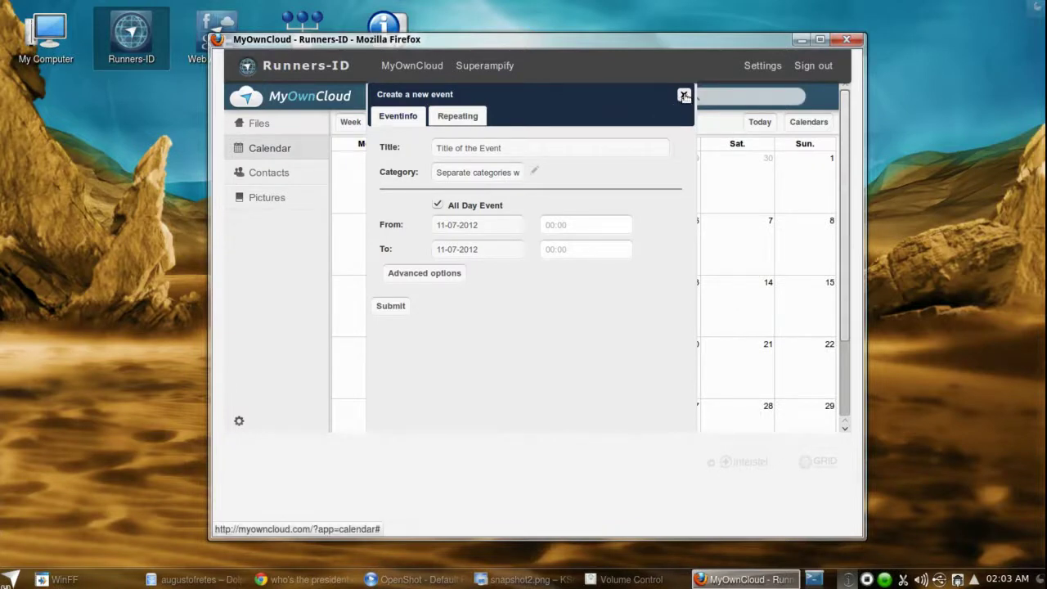
click(684, 96)
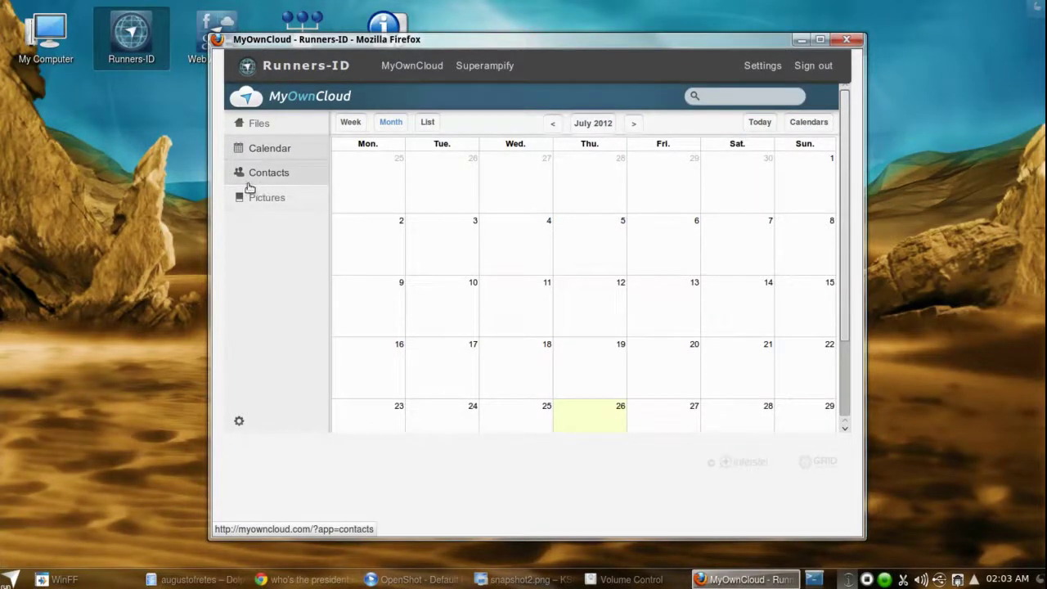
scroll(670, 299, down, 3)
scroll(671, 299, up, 3)
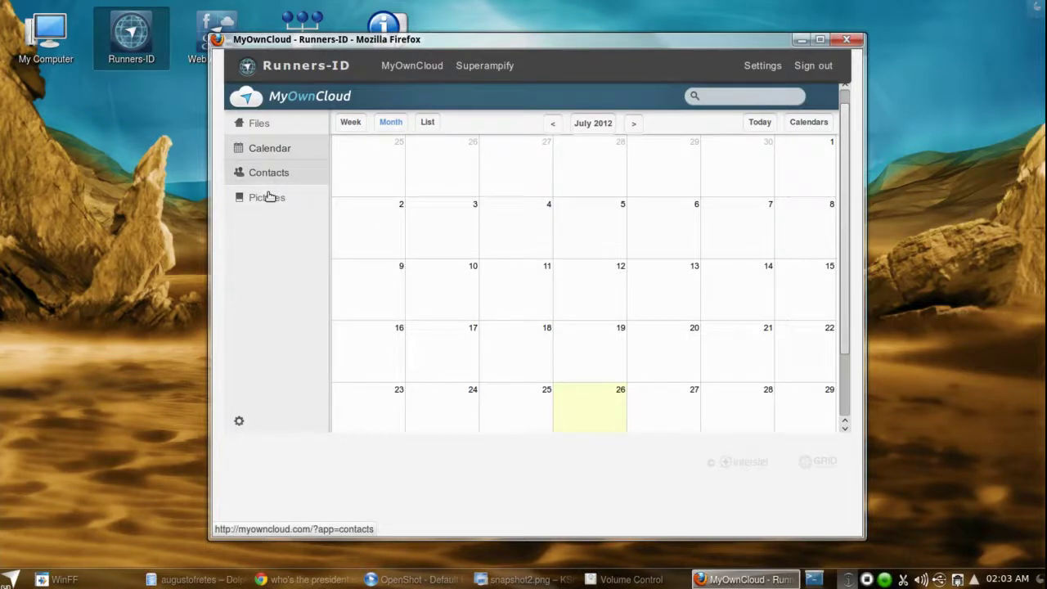
- Open Contacts, view and close the address book settings, then go to Pictures
click(234, 203)
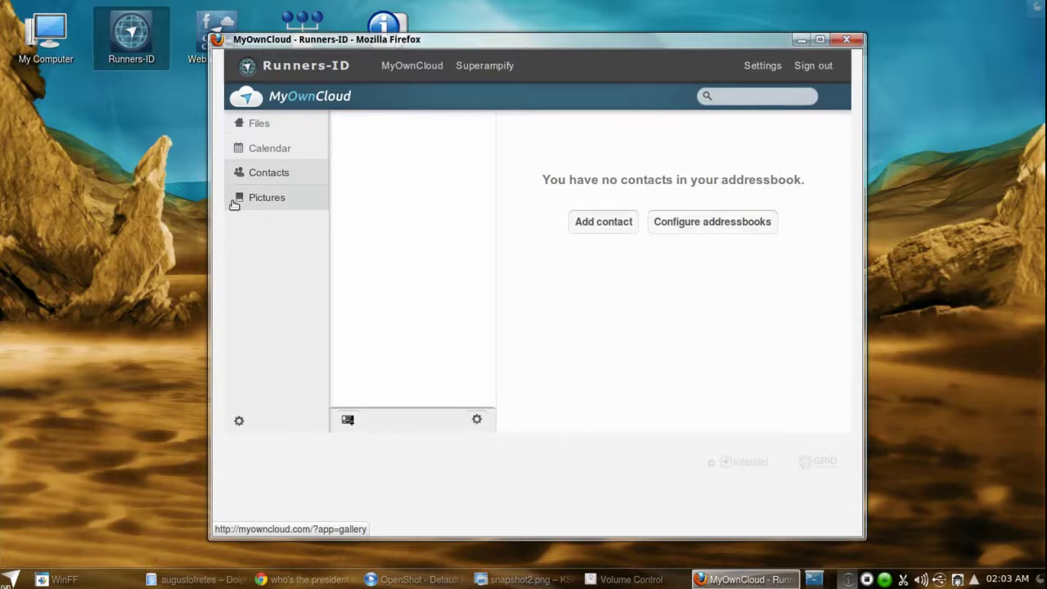
click(740, 225)
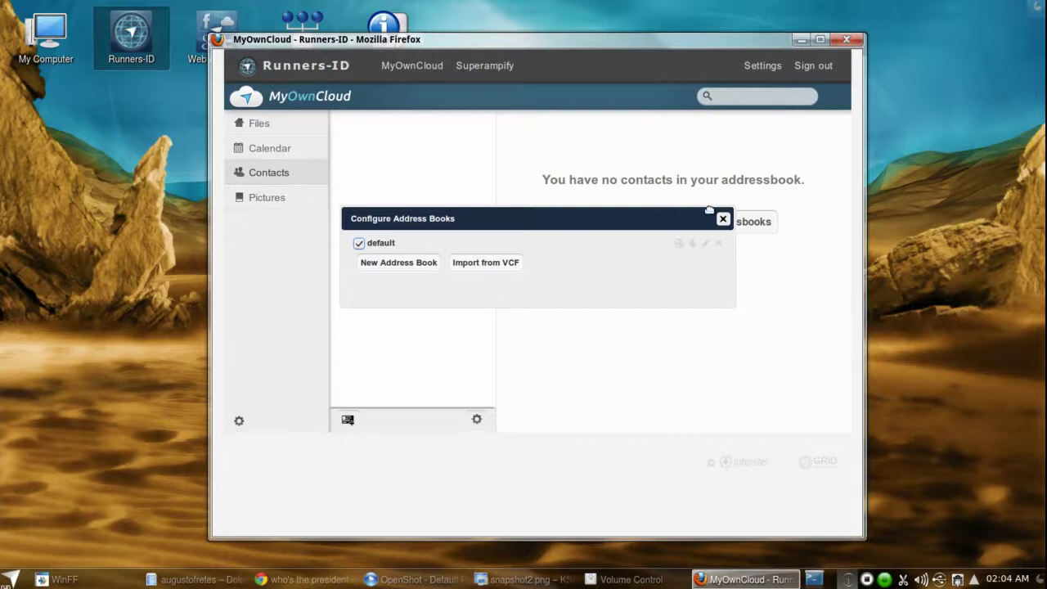
click(723, 219)
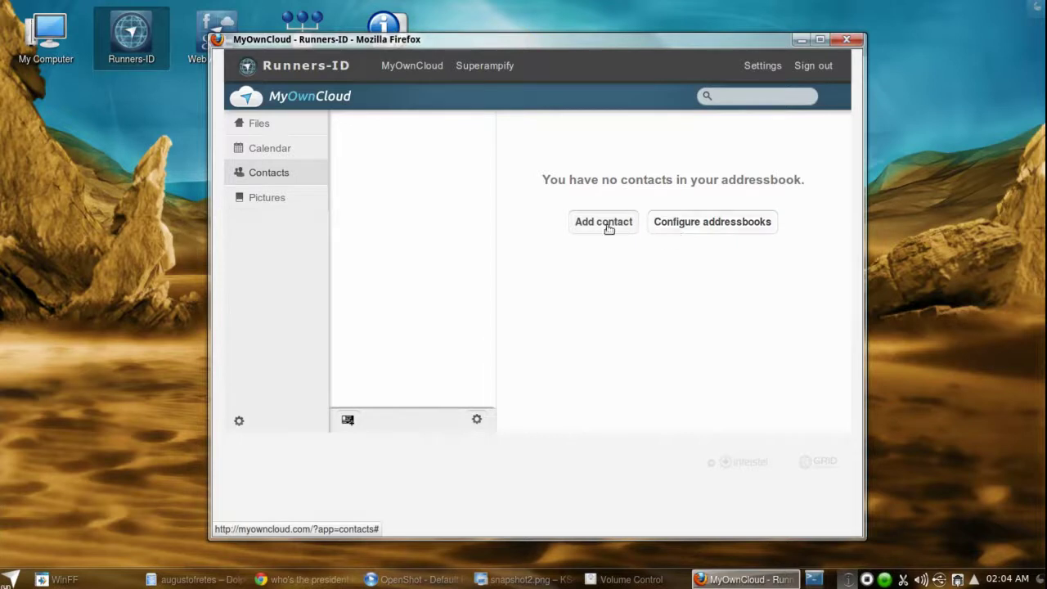
click(299, 206)
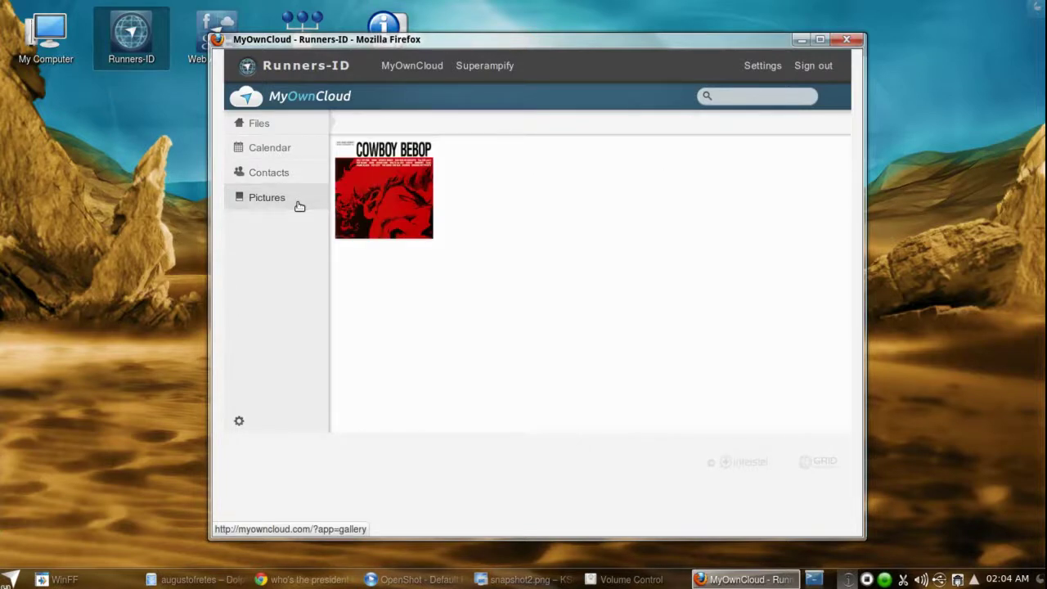
- View the enlarged Cowboy Bebop album art, return to Files, and open Superampify
click(411, 197)
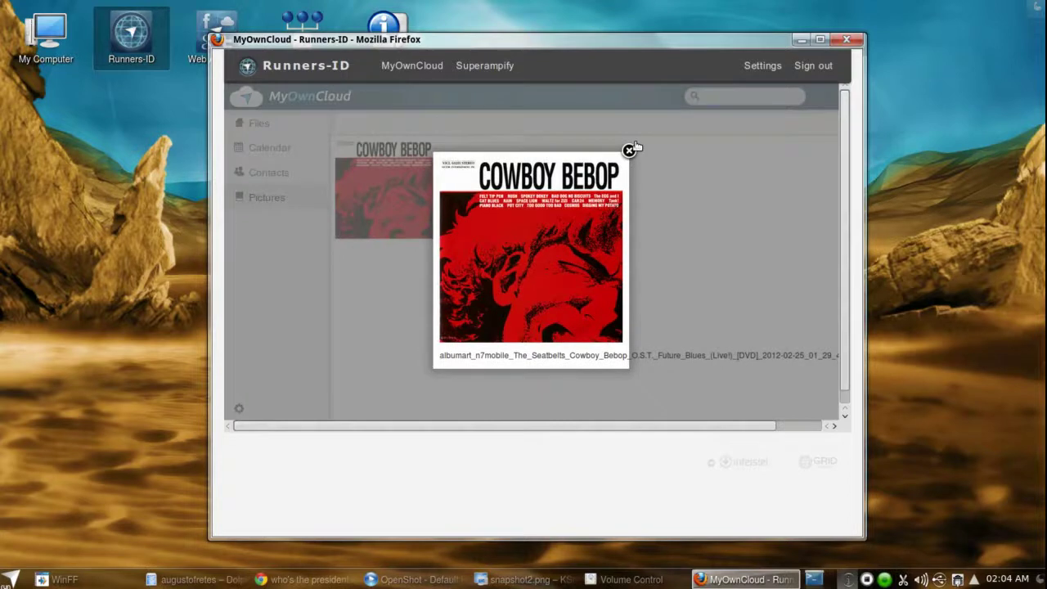
click(629, 150)
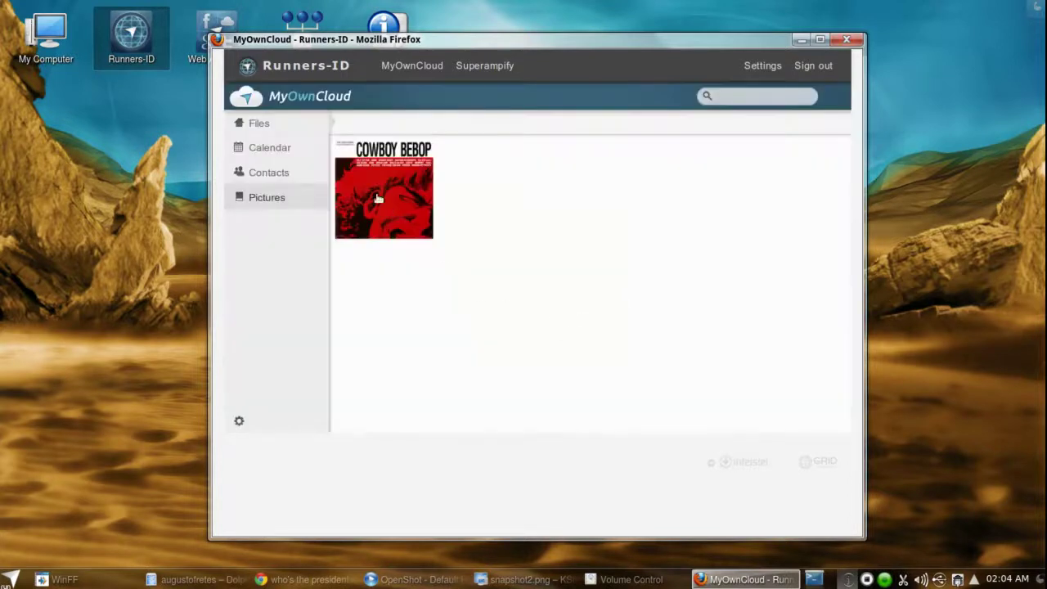
click(300, 122)
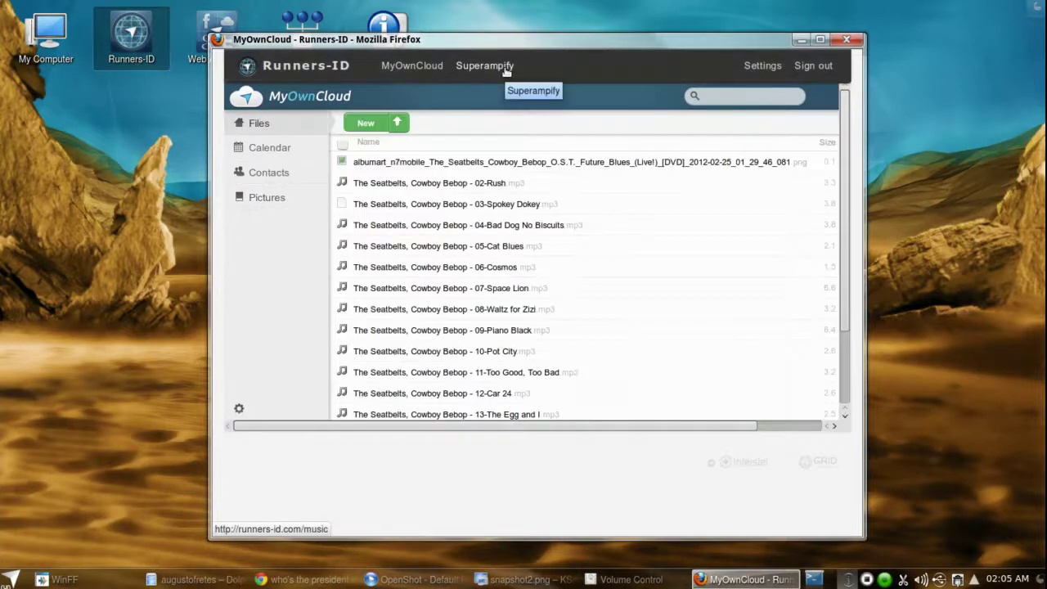
click(505, 68)
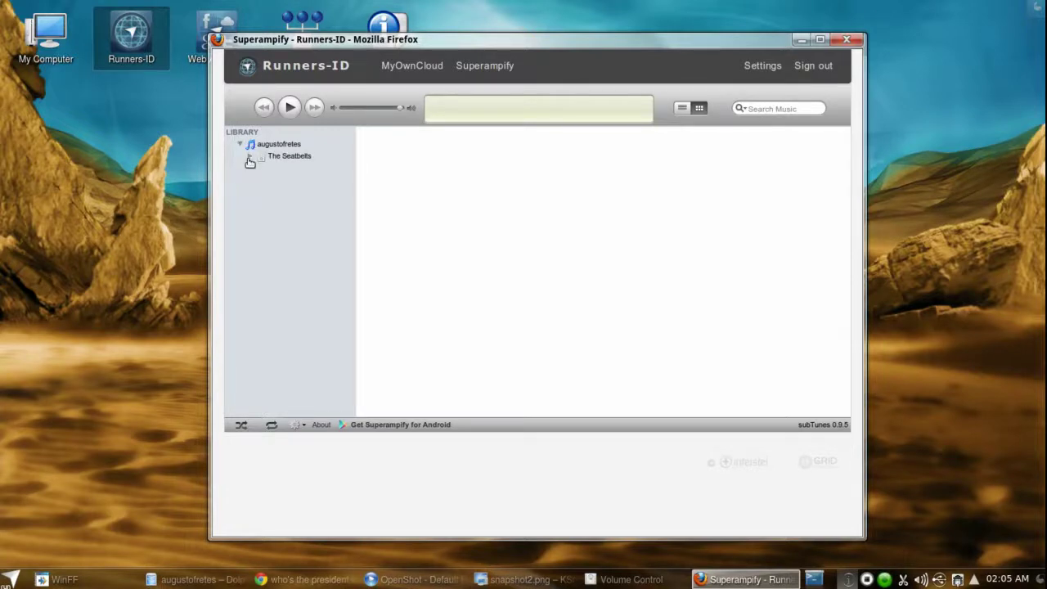
- Expand the library to The Seatbelts and list the Cowboy Bebop album's 16 tracks
click(250, 156)
click(260, 170)
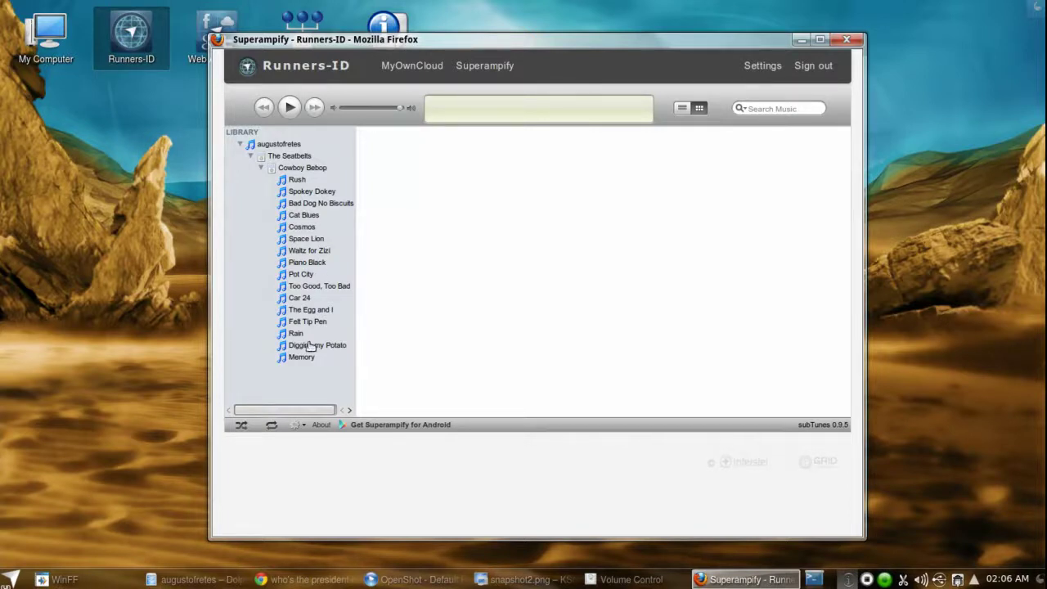
- Go back to the MyOwnCloud Files page listing the Cowboy Bebop mp3 tracks and album art
click(419, 65)
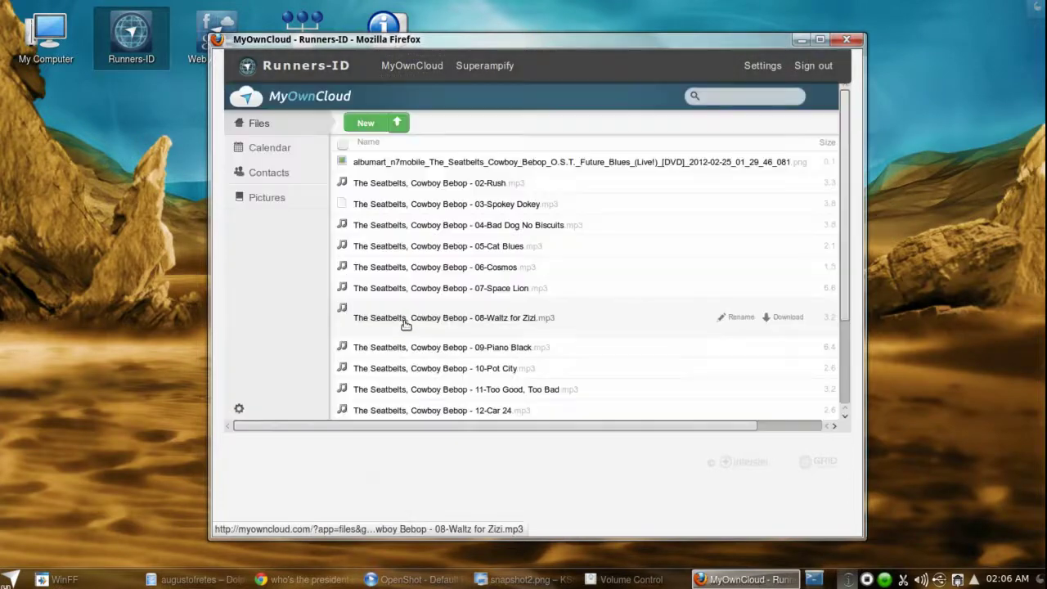
- Look through the MyOwnCloud file list of Cowboy Bebop tracks
scroll(515, 302, down, 2)
scroll(518, 310, down, 1)
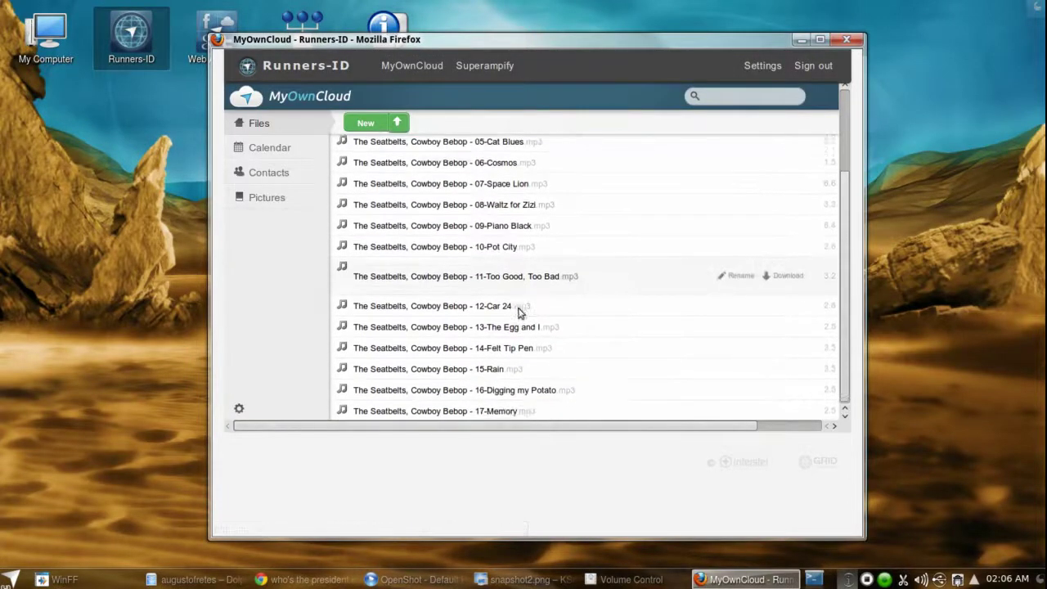
scroll(519, 310, up, 4)
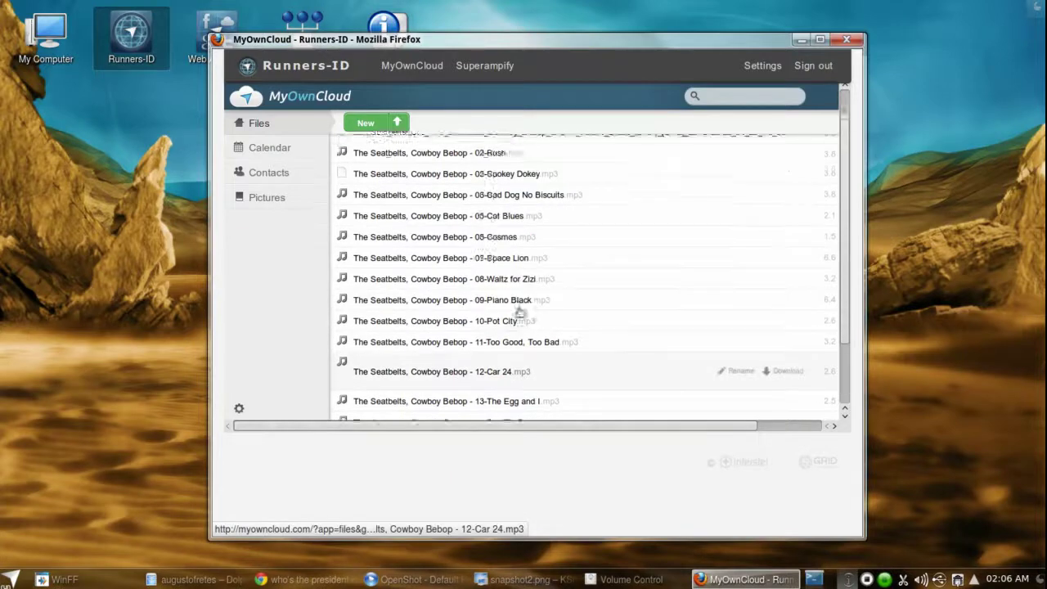
- Reopen Superampify and list Cowboy Bebop's 16 tracks, Rush to Memory, in detailed view
click(472, 66)
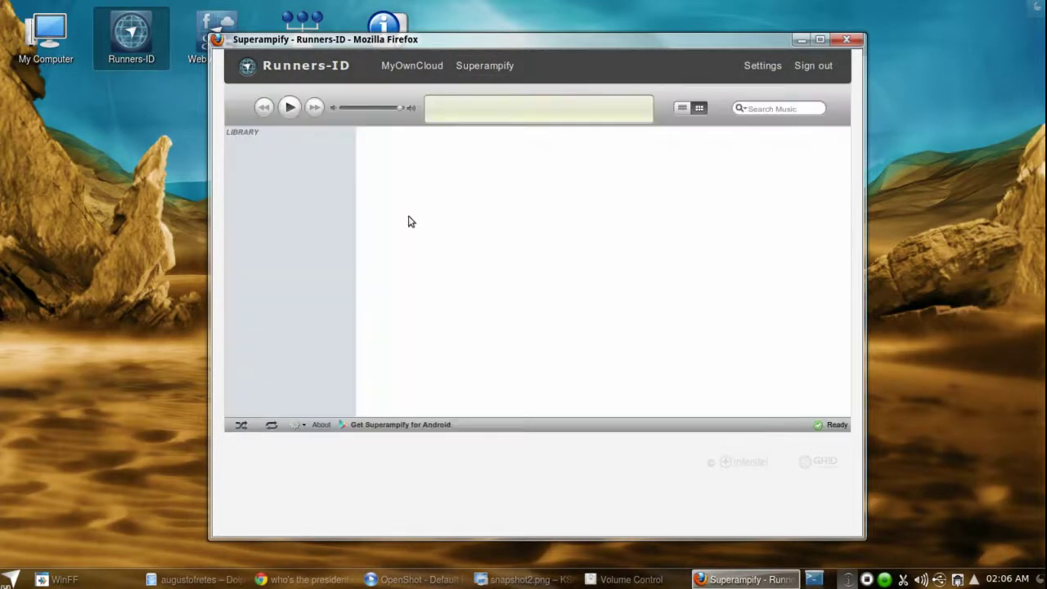
click(241, 147)
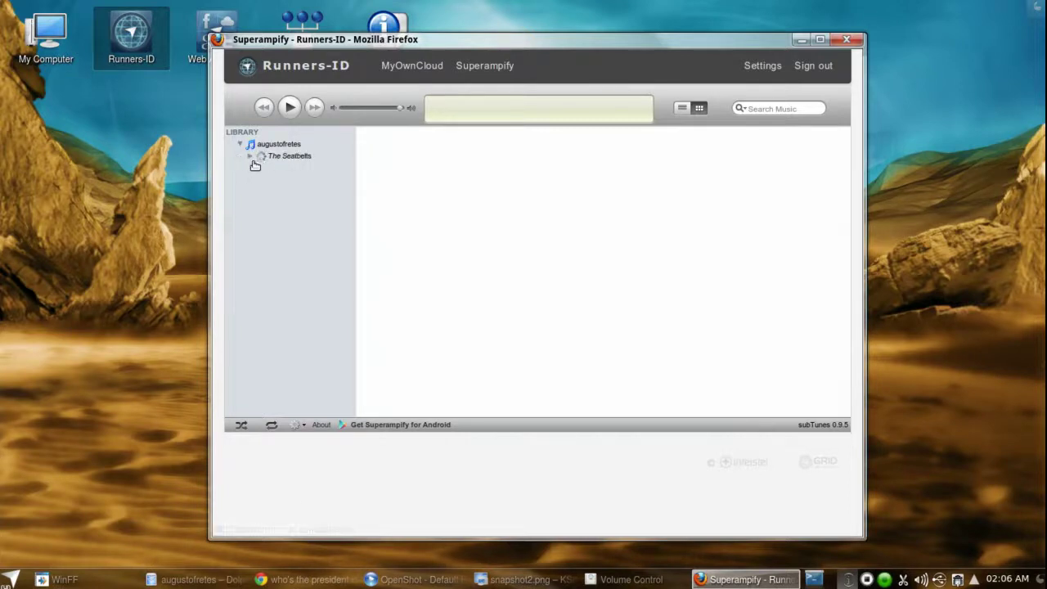
click(251, 156)
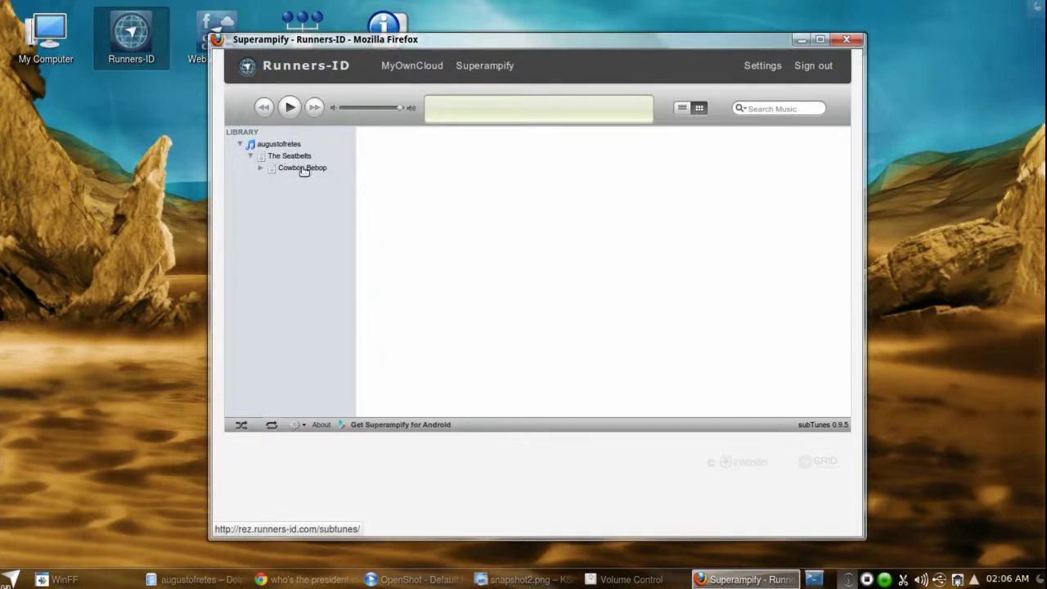
click(303, 168)
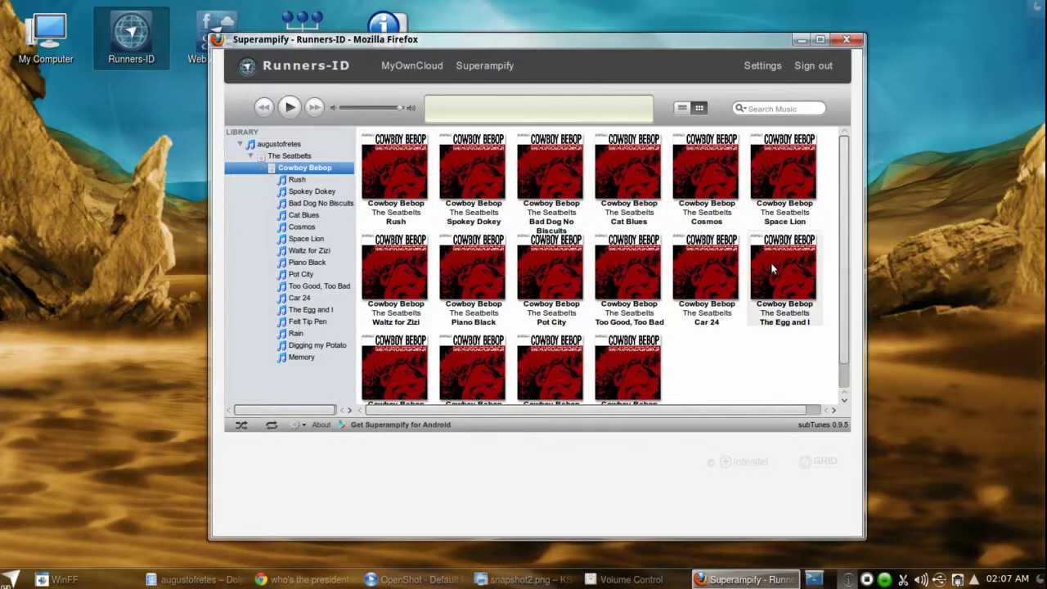
click(681, 112)
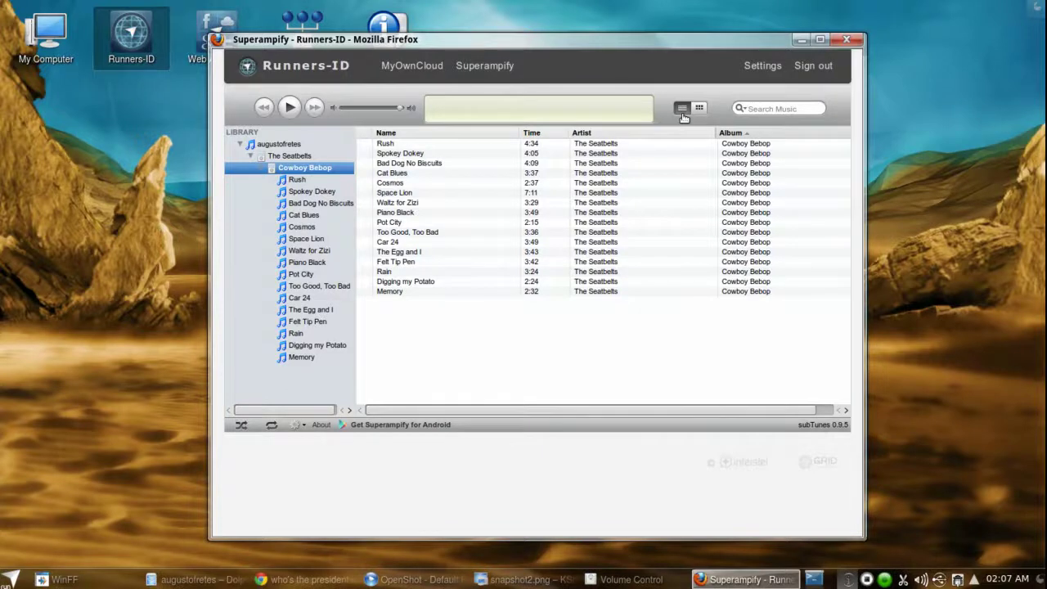
- Play Memory briefly, pause it, then open Superampify's Android app page on Google Play
click(450, 292)
double_click(449, 292)
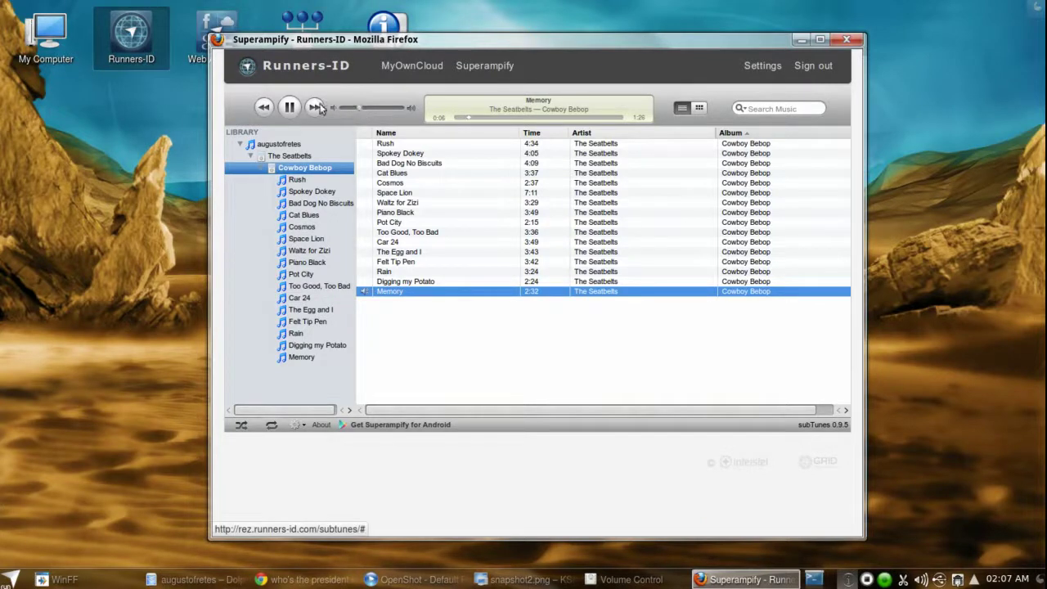
click(292, 110)
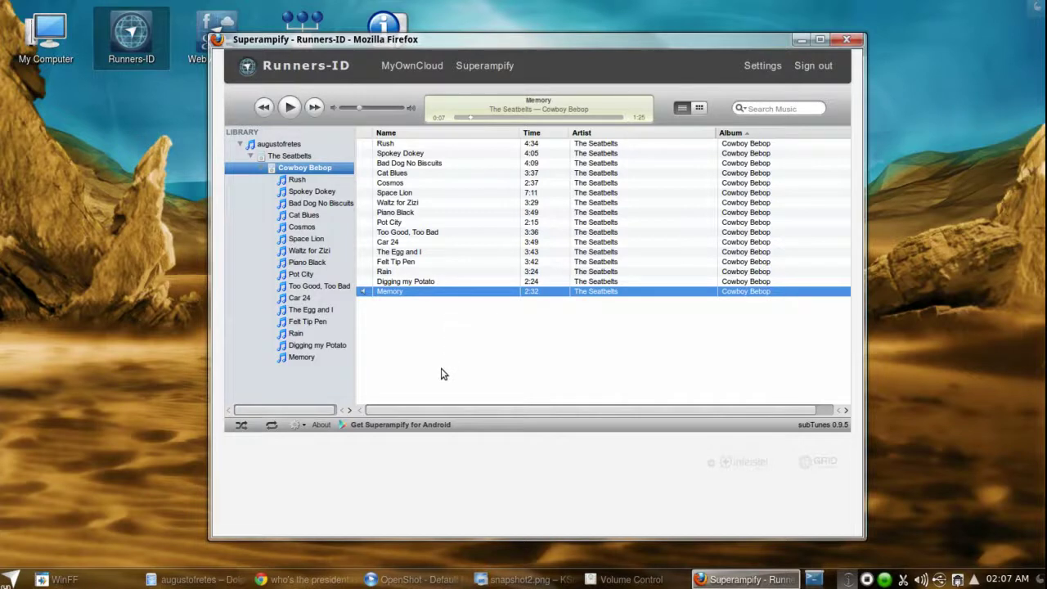
click(380, 429)
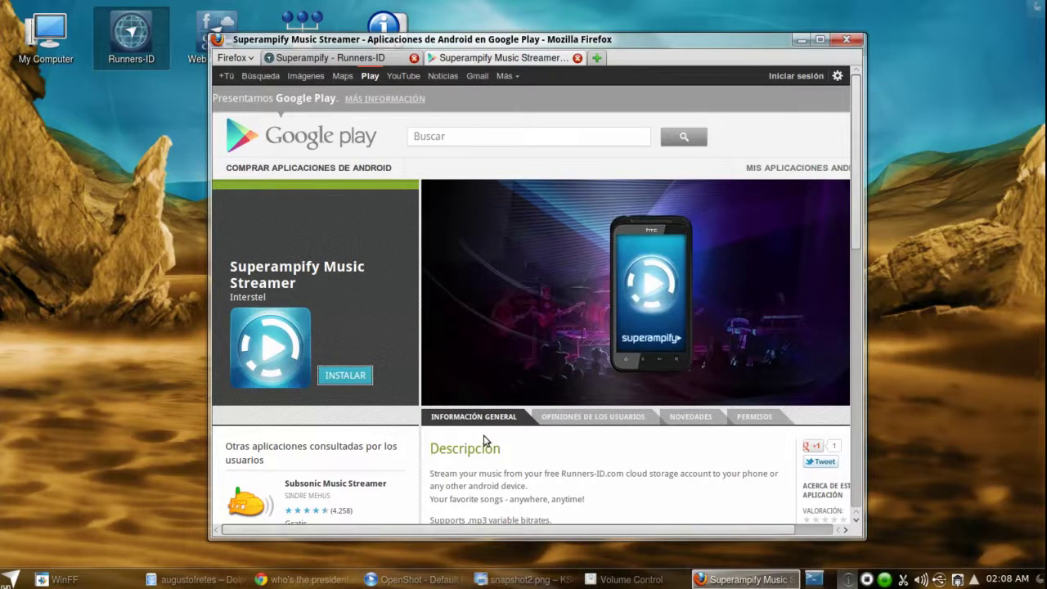
- Request installing Superampify Music Streamer from its Google Play page with INSTALAR
scroll(470, 438, down, 3)
scroll(462, 440, up, 3)
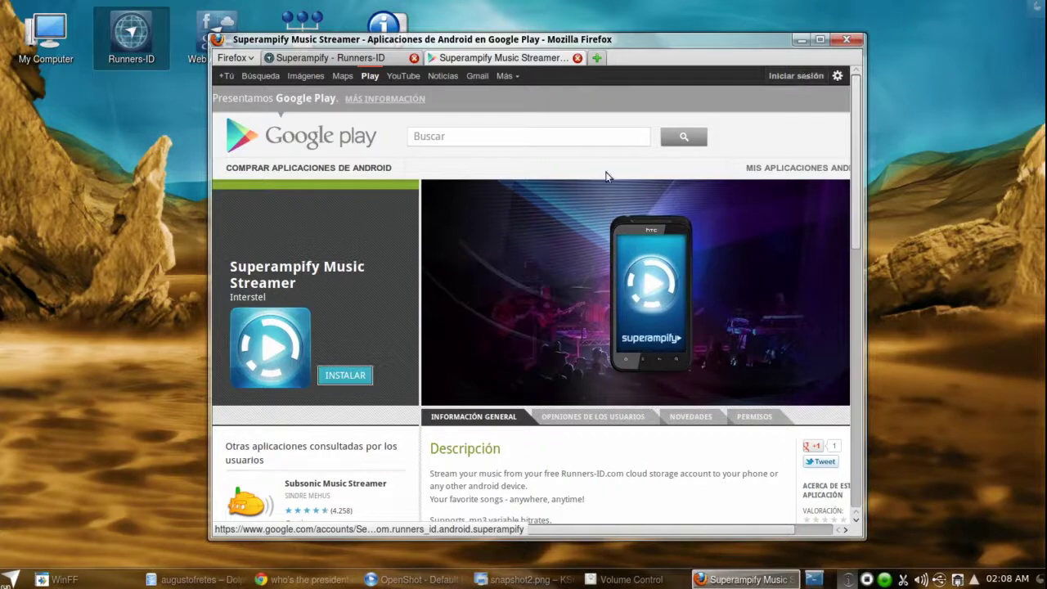
click(368, 381)
scroll(370, 379, down, 3)
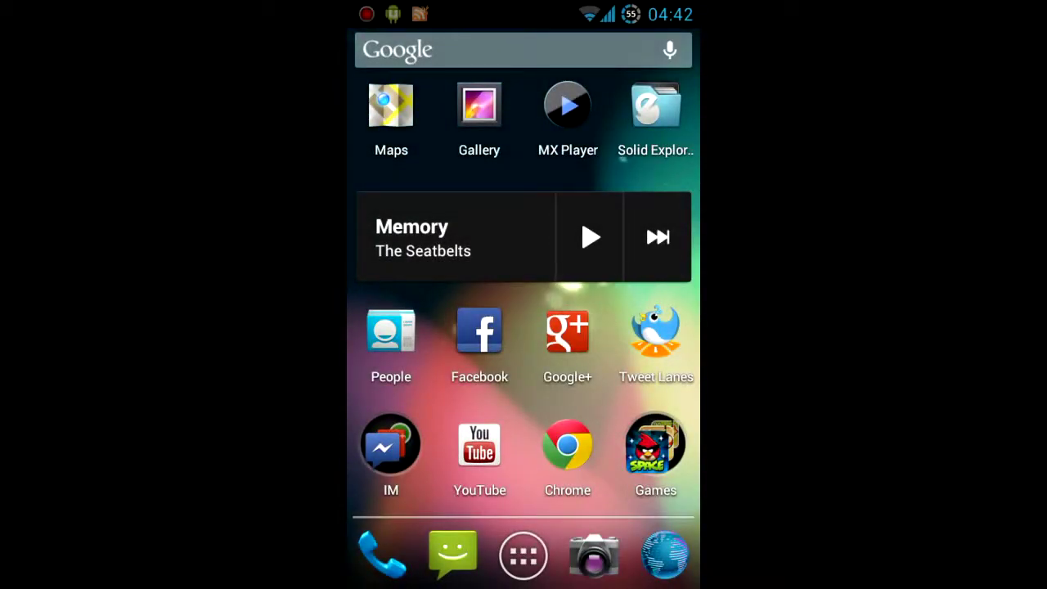
- Launch Superampify from the app drawer and open its Settings from the Menu options
click(524, 556)
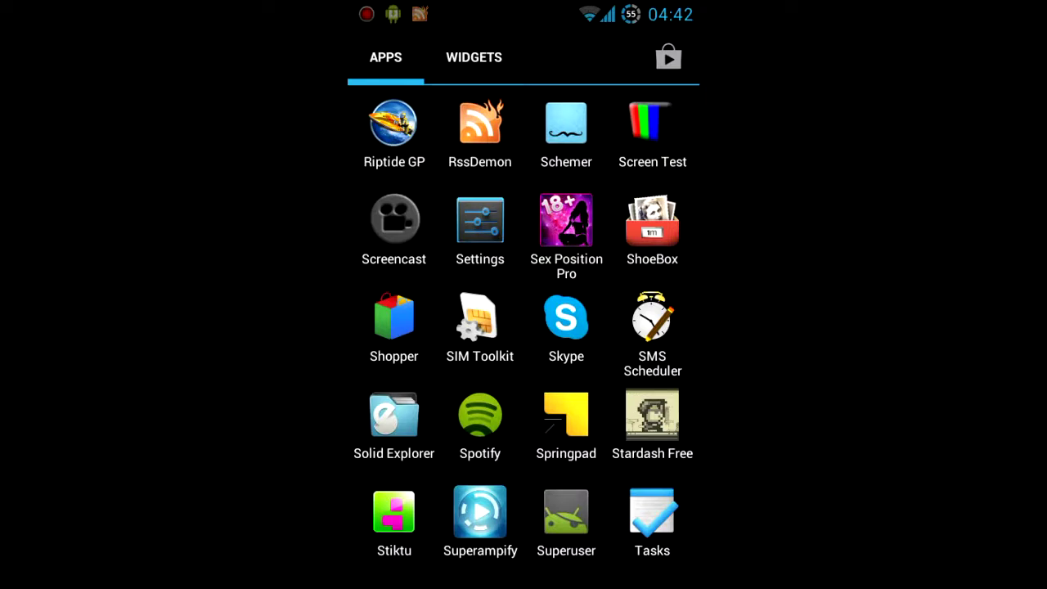
click(480, 514)
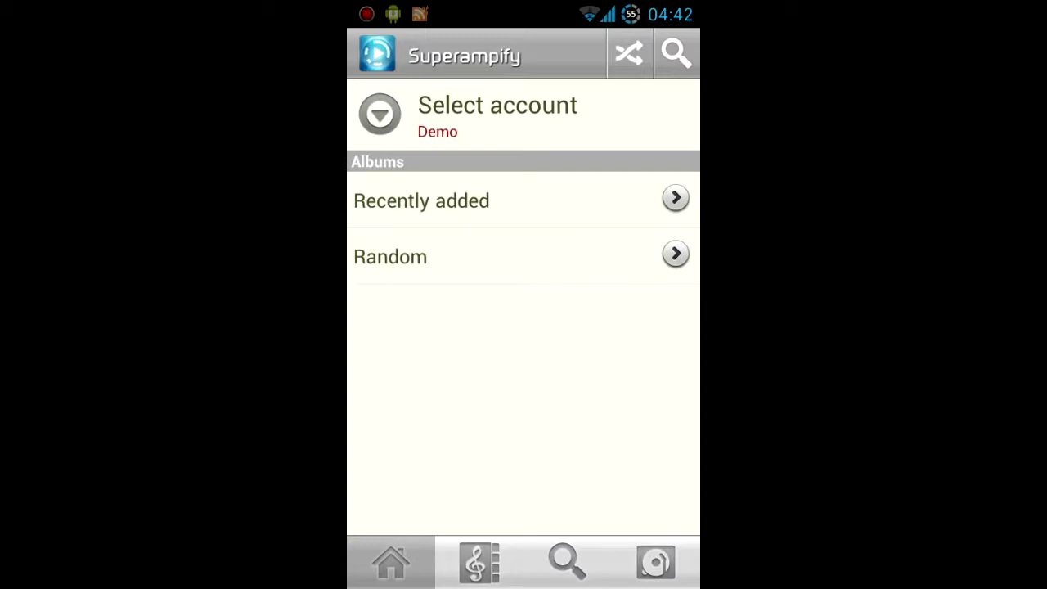
key(Menu)
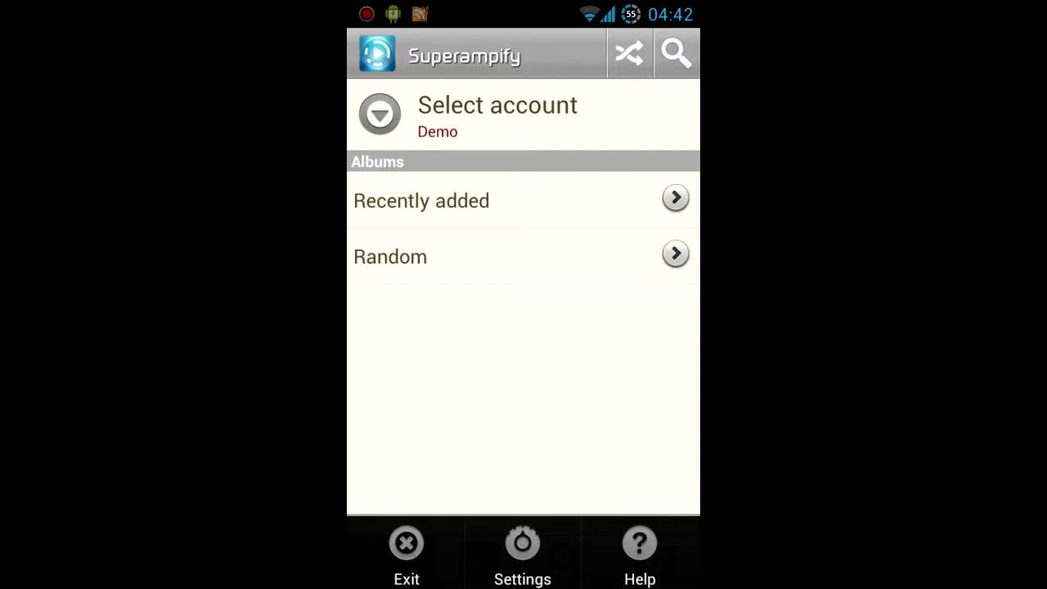
click(530, 546)
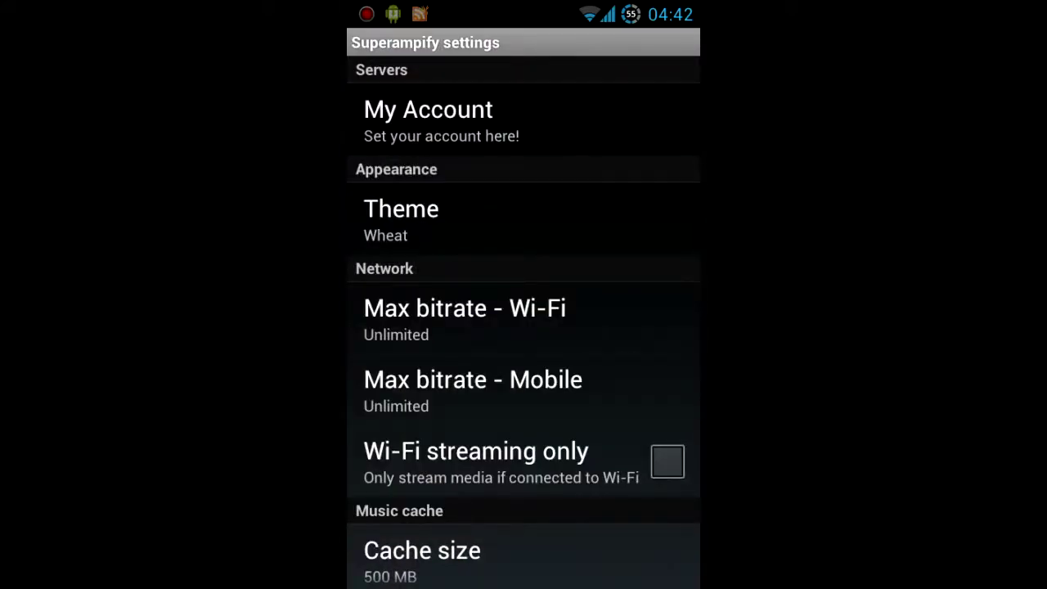
- Enter the account username under My Account and begin entering the account password
click(546, 107)
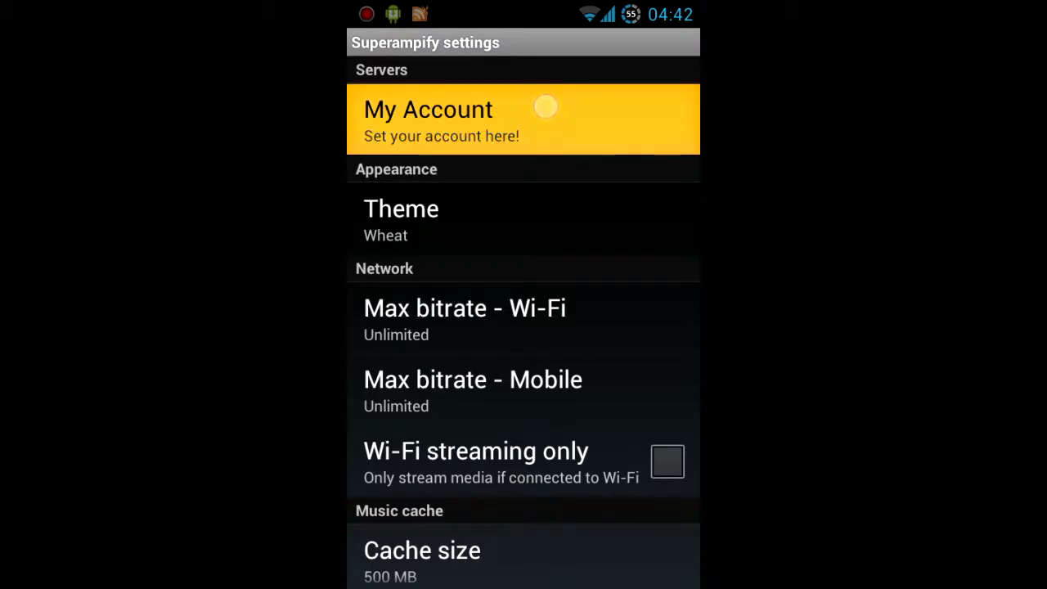
click(568, 84)
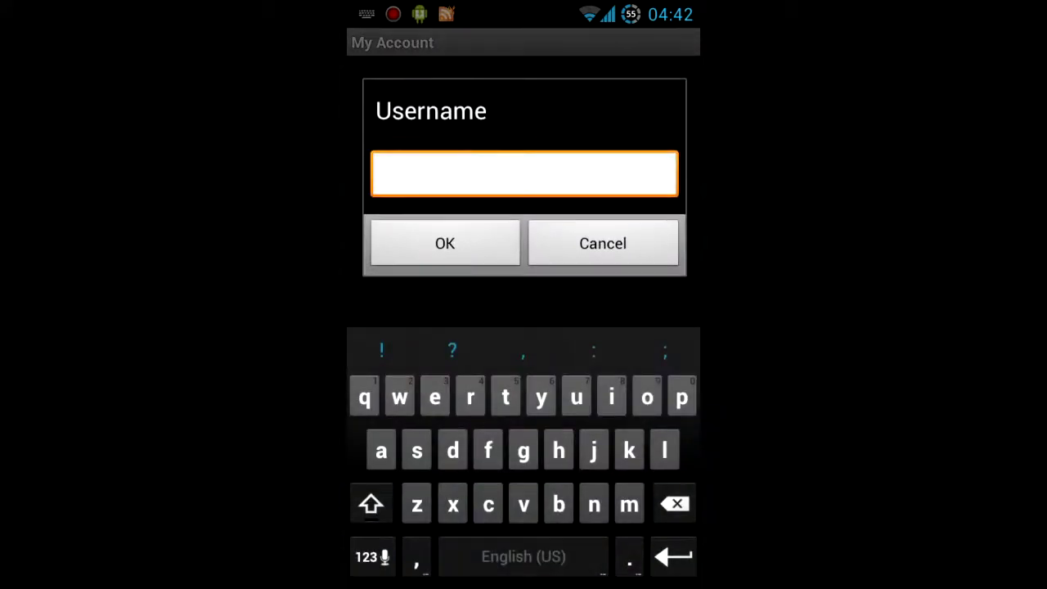
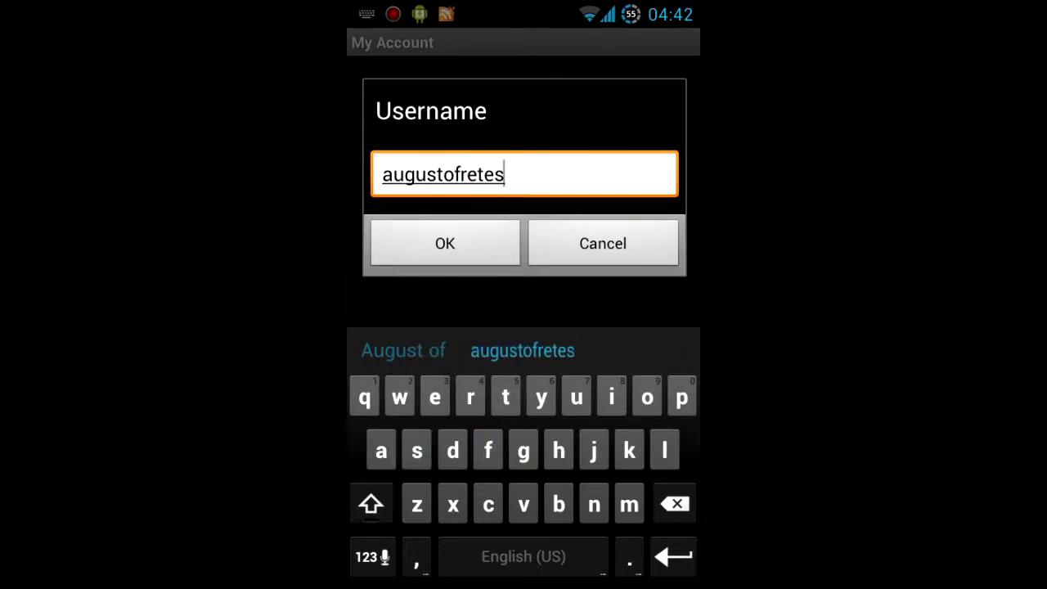
click(472, 243)
click(417, 161)
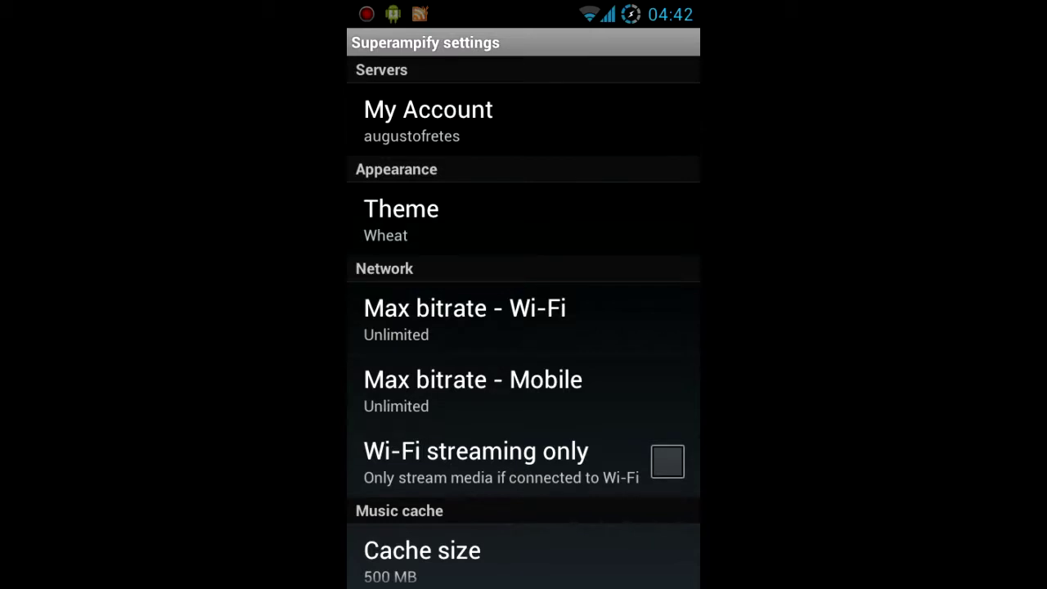
- Set Songs to preload to 10
drag(499, 475, 513, 394)
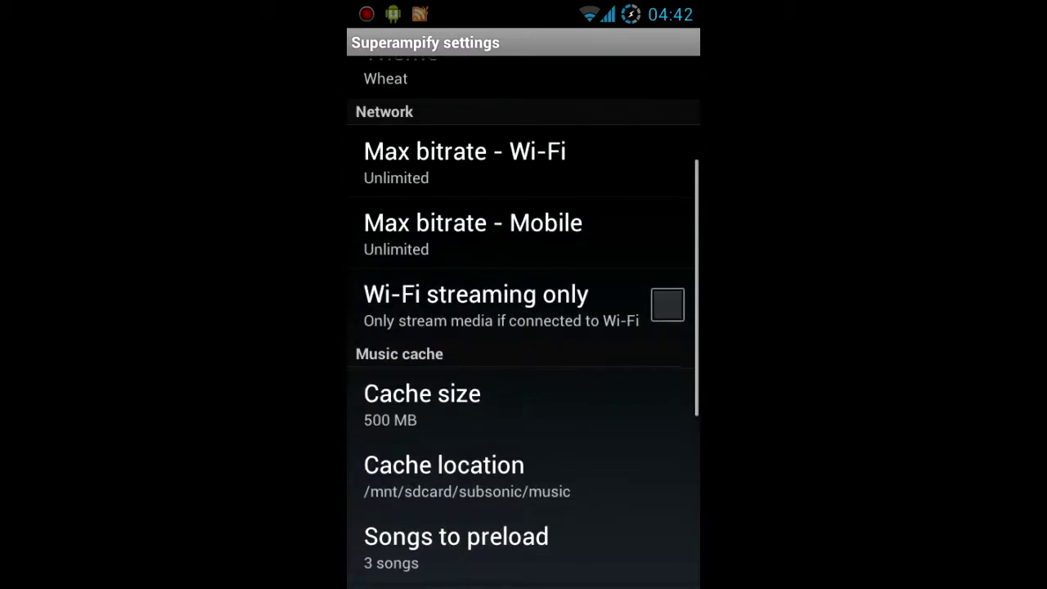
drag(510, 479, 534, 386)
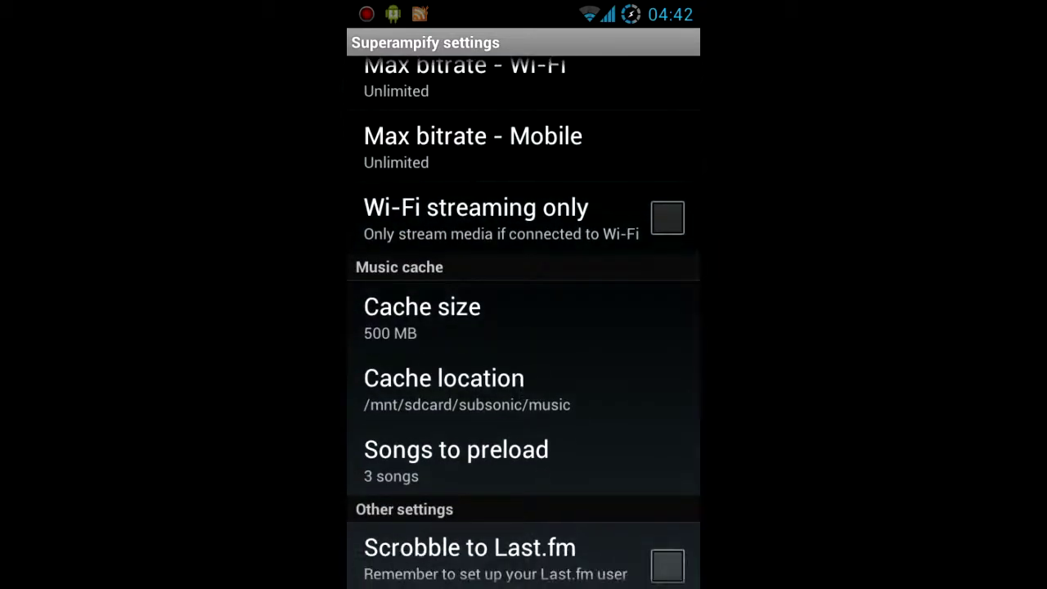
drag(539, 413, 573, 309)
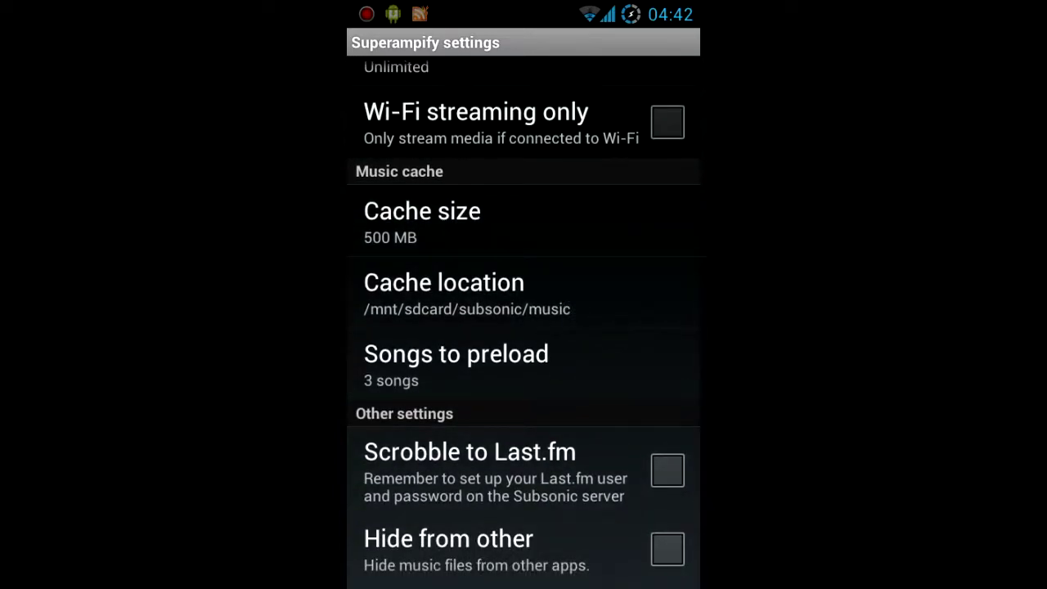
drag(381, 452, 381, 385)
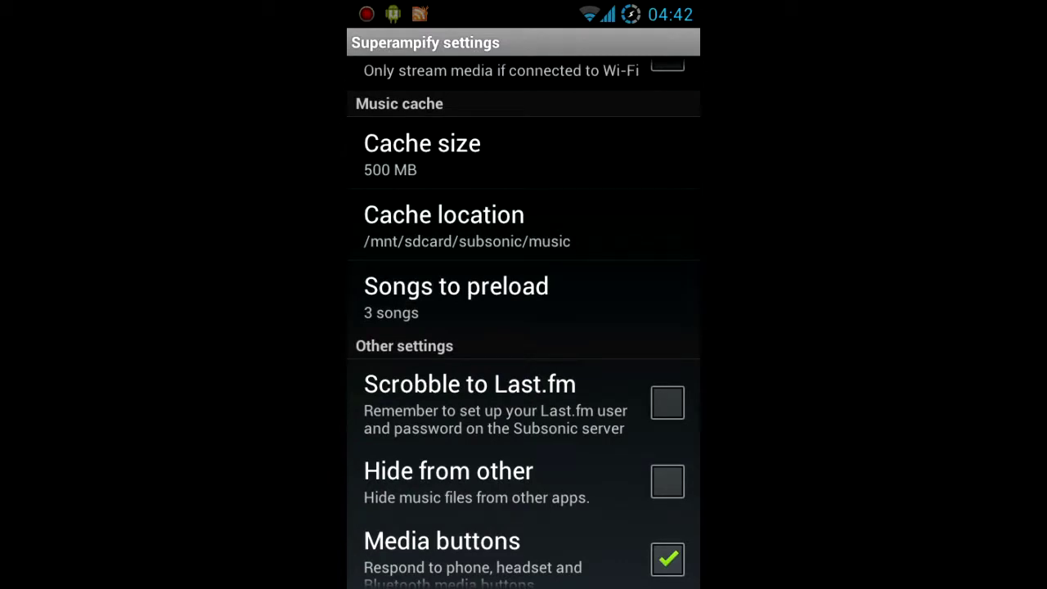
click(456, 296)
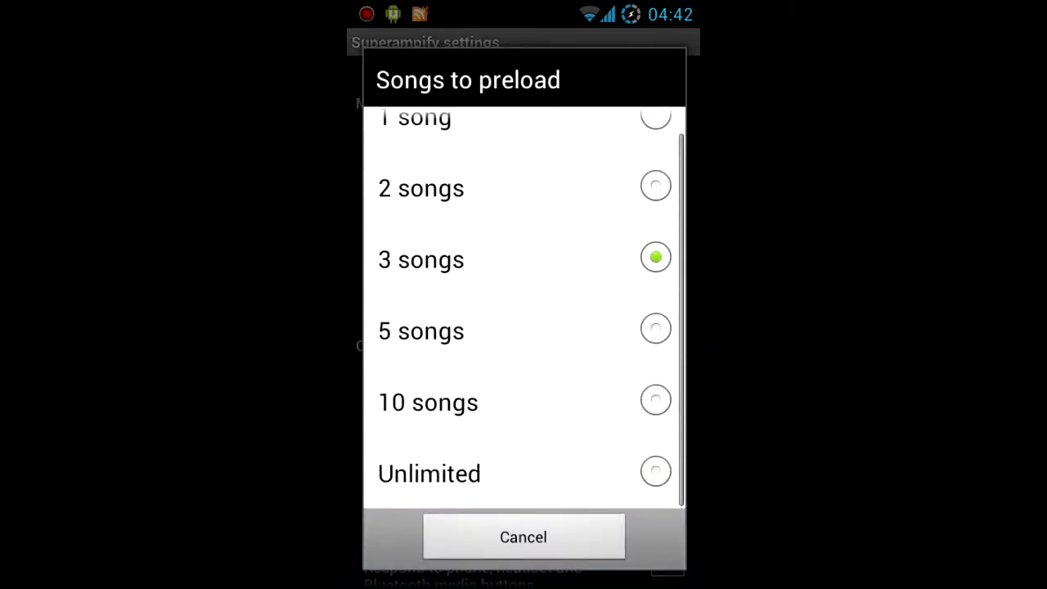
click(547, 398)
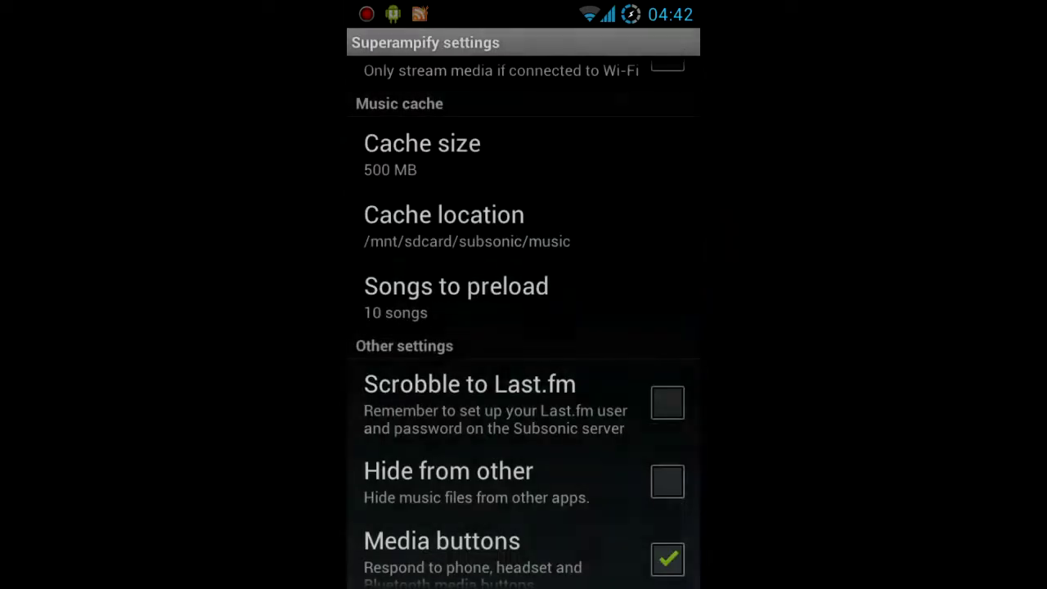
- Turn on Scrobble to Last.fm and return to the home screen
drag(509, 494, 544, 401)
click(667, 249)
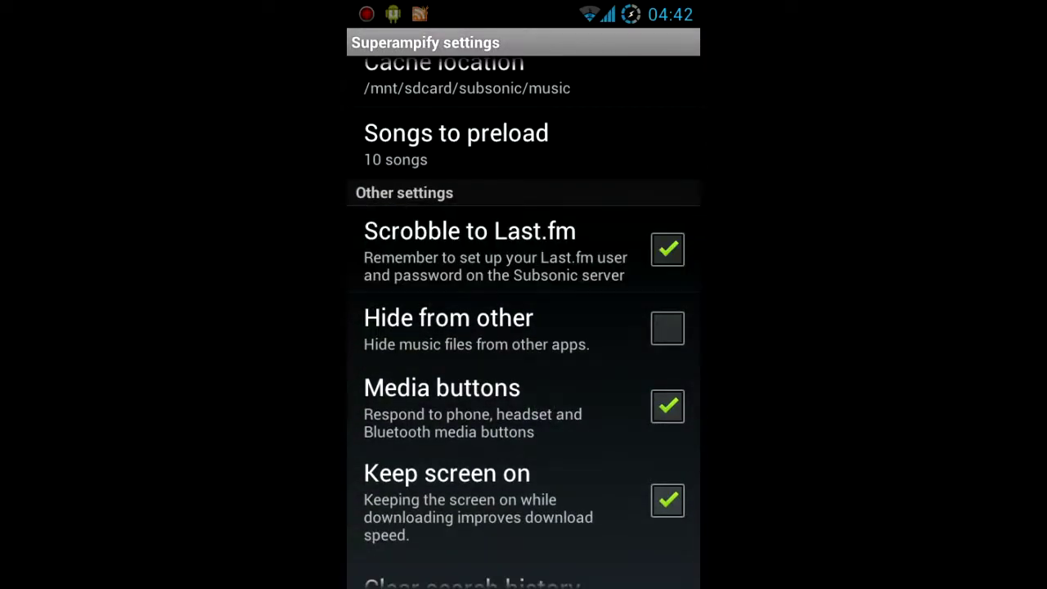
drag(565, 257, 564, 491)
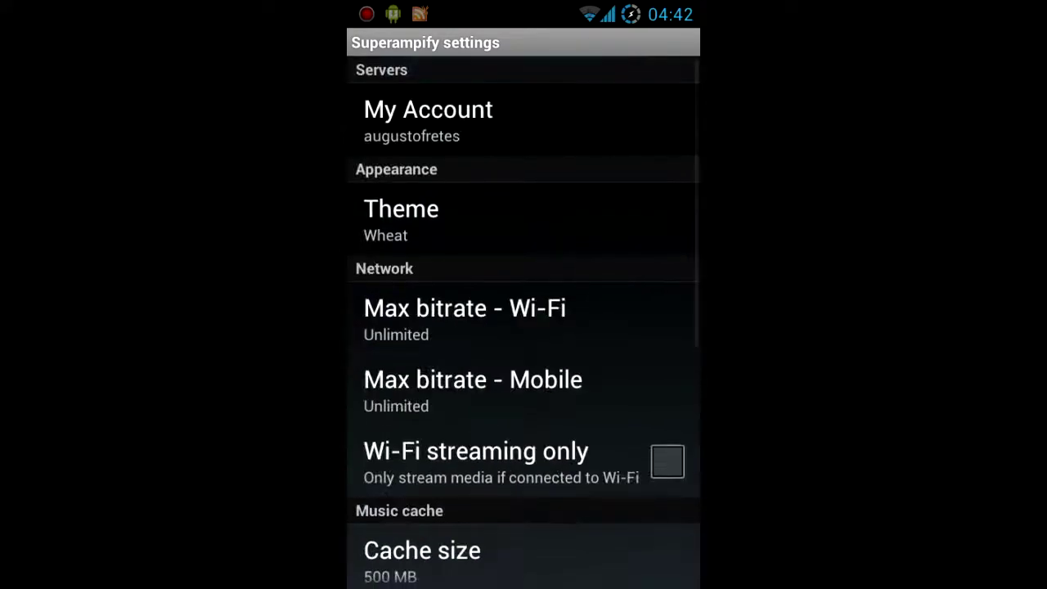
key(Escape)
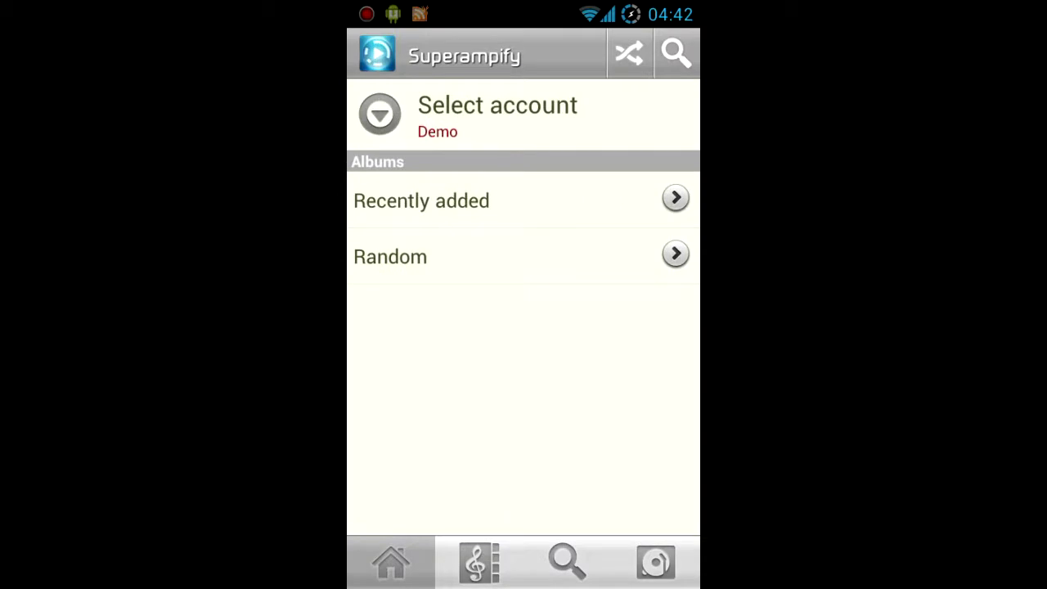
- Switch from Demo to the user's own account, then go to the Media library listing The Seatbelts
click(497, 115)
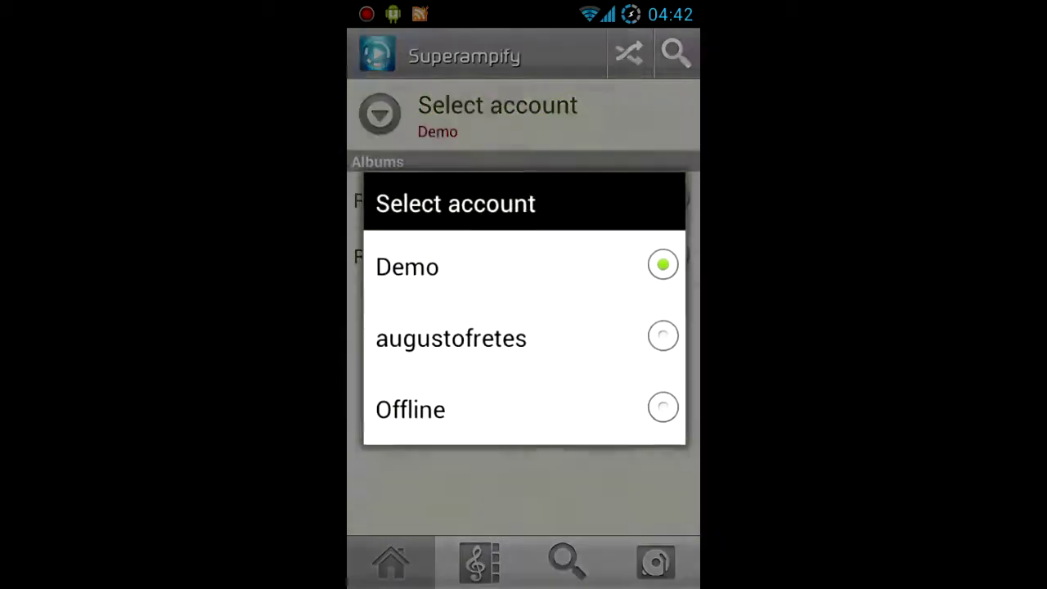
click(451, 338)
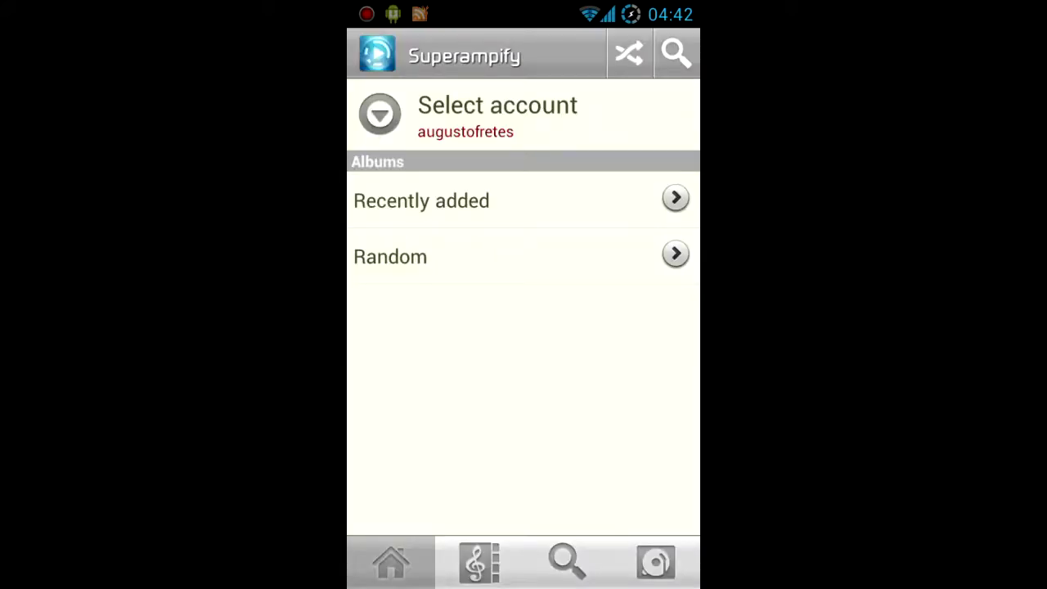
click(655, 562)
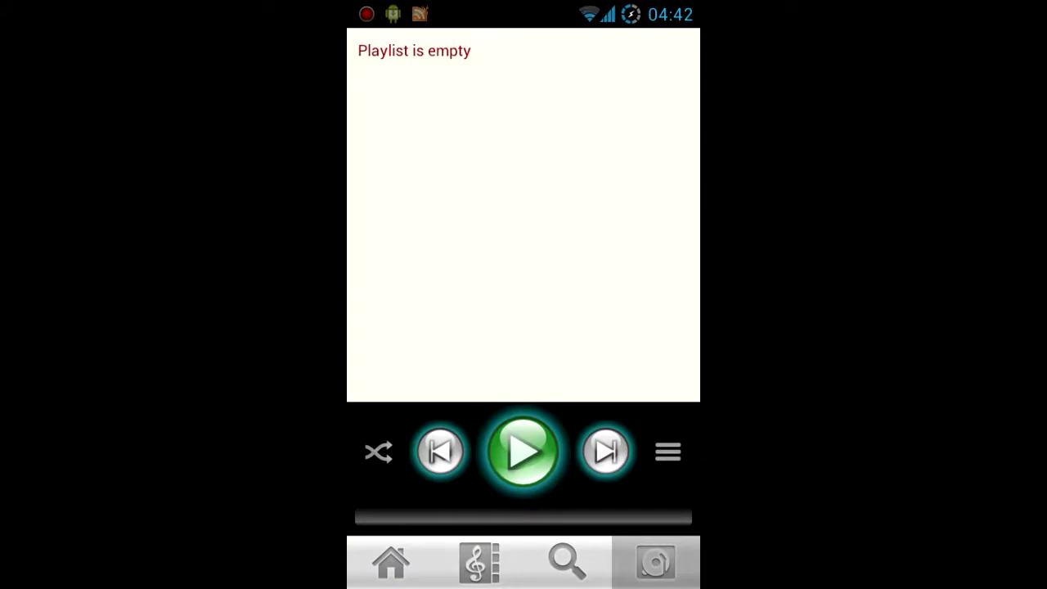
click(567, 562)
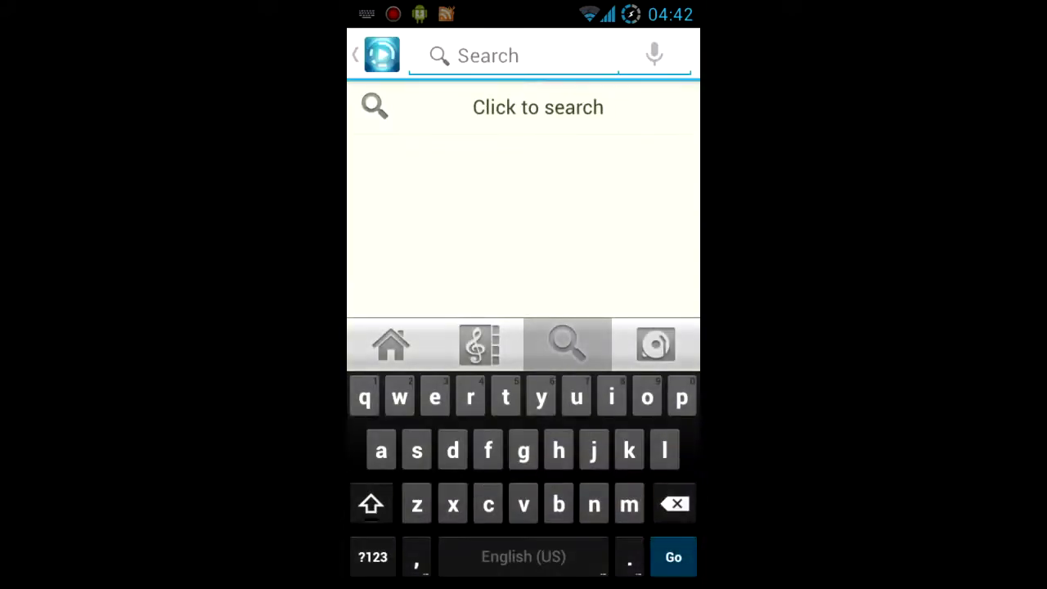
key(Escape)
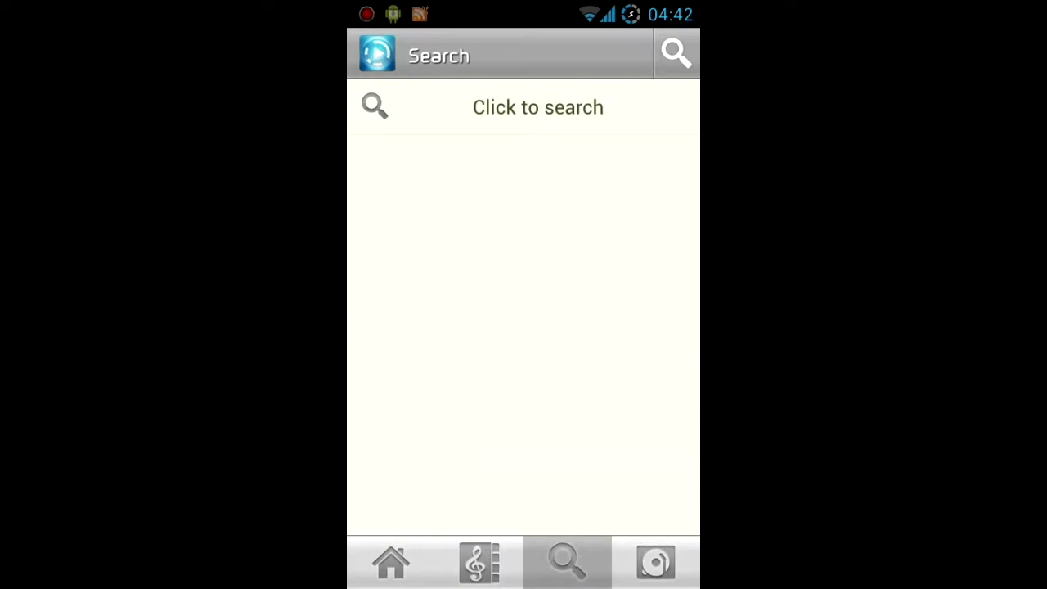
click(479, 562)
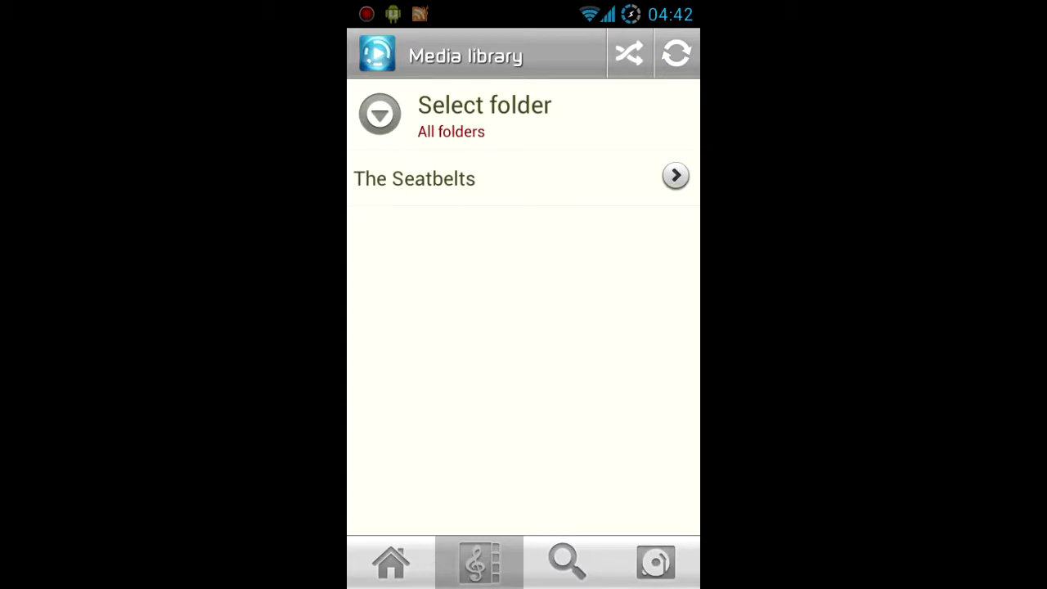
- Open The Seatbelts' Cowboy Bebop album, check Rush, and start album playback
click(608, 187)
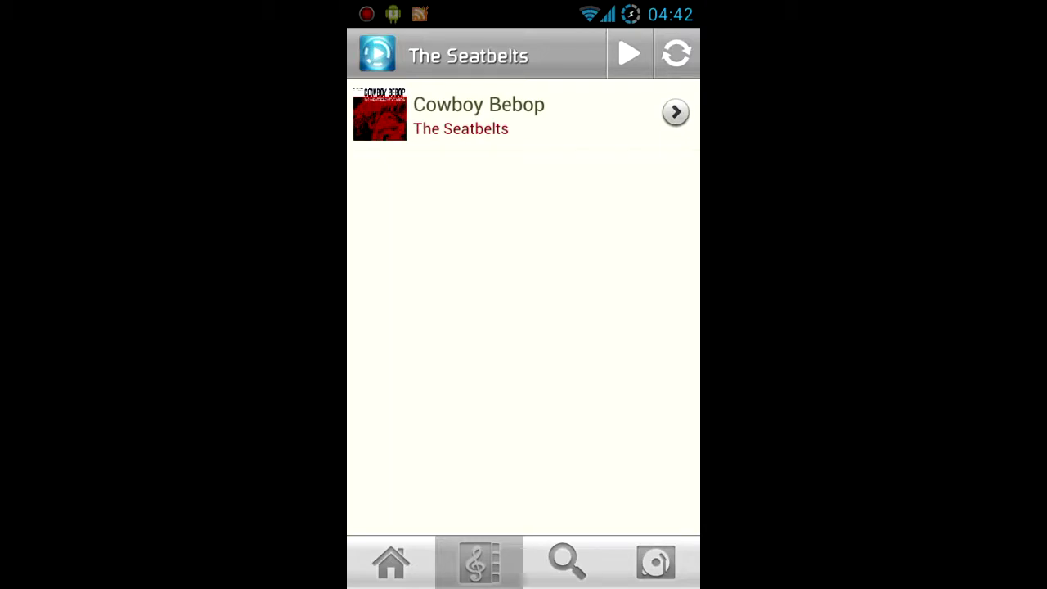
click(490, 114)
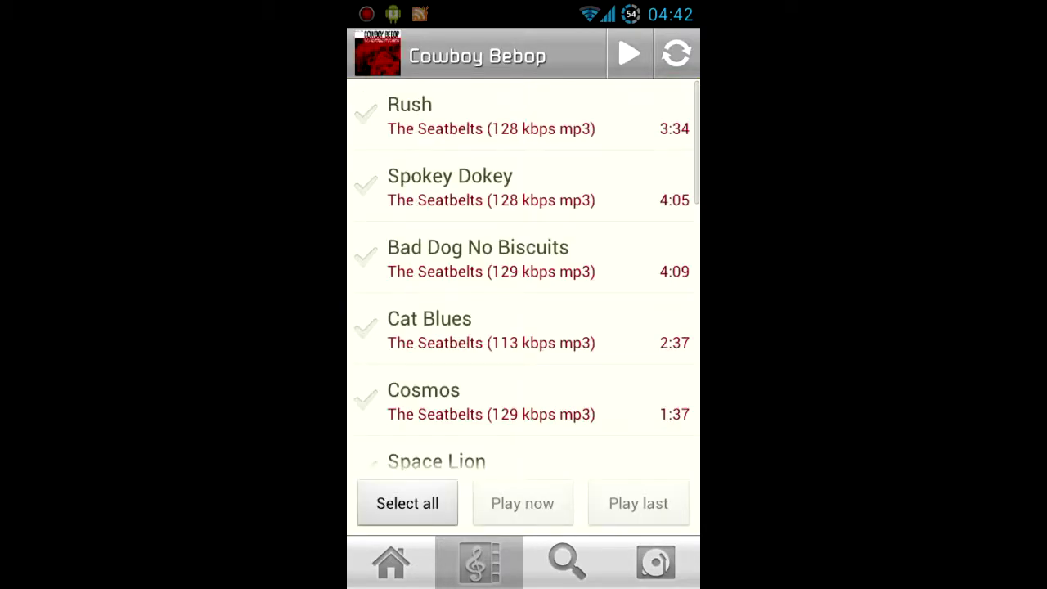
scroll(524, 270, down, 10)
scroll(626, 236, up, 10)
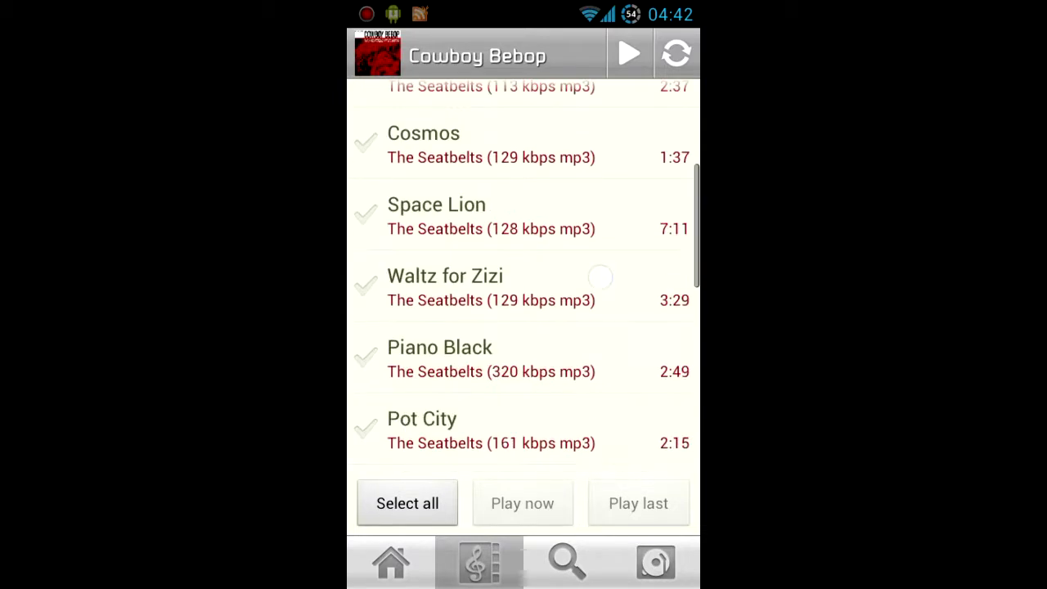
scroll(626, 236, down, 10)
scroll(523, 270, up, 10)
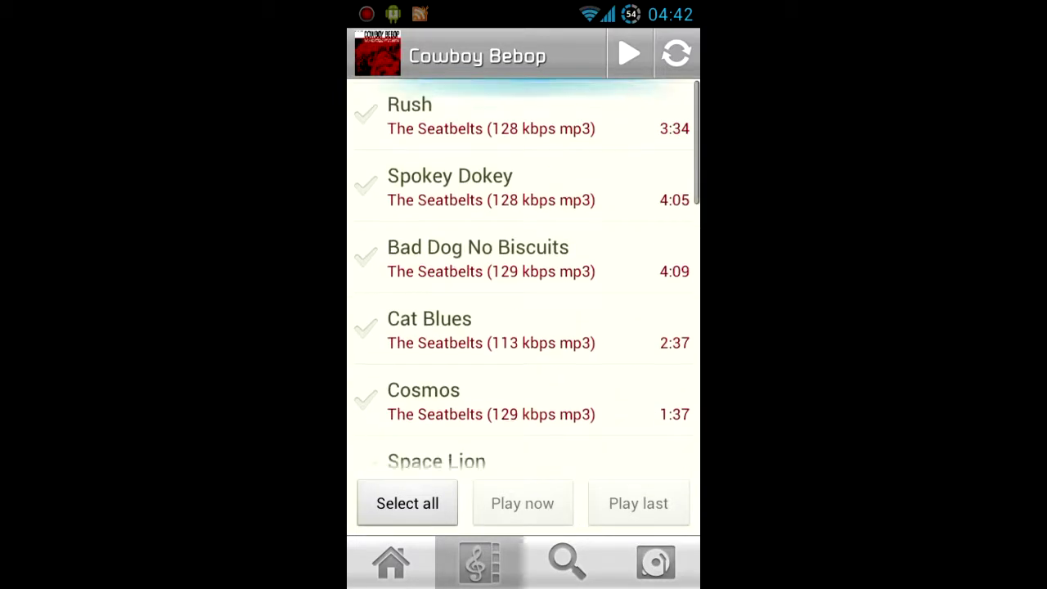
click(523, 115)
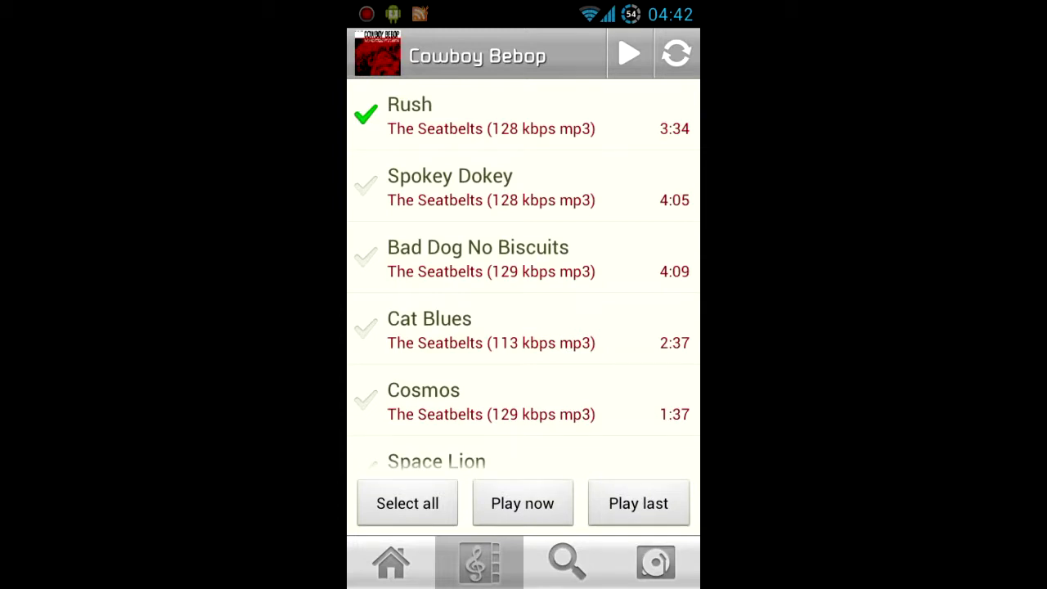
click(629, 53)
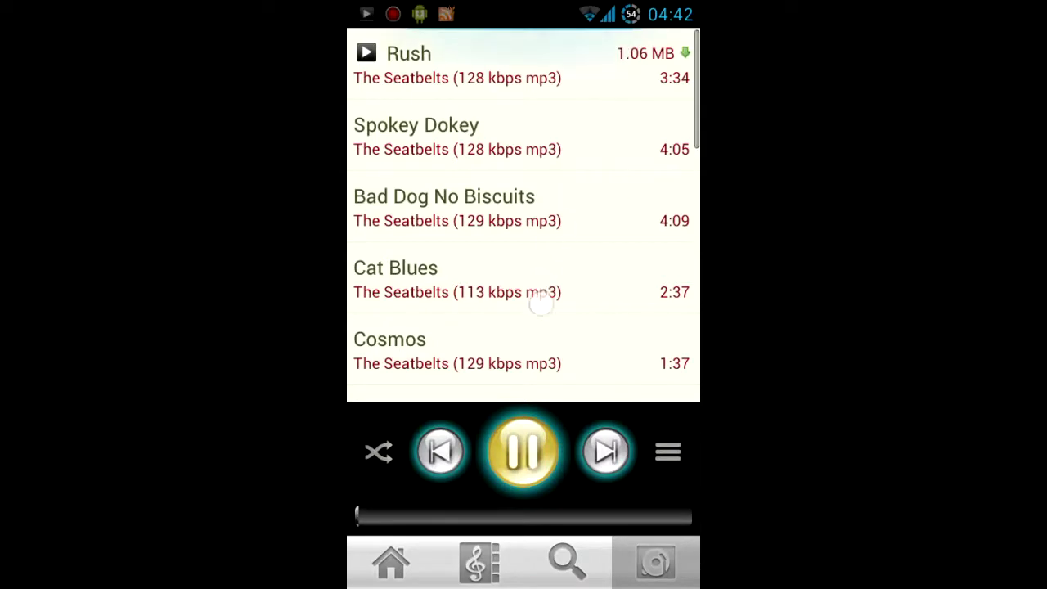
- Raise the playback volume while Rush plays and return to the now-playing view
drag(542, 296, 557, 233)
drag(533, 334, 539, 147)
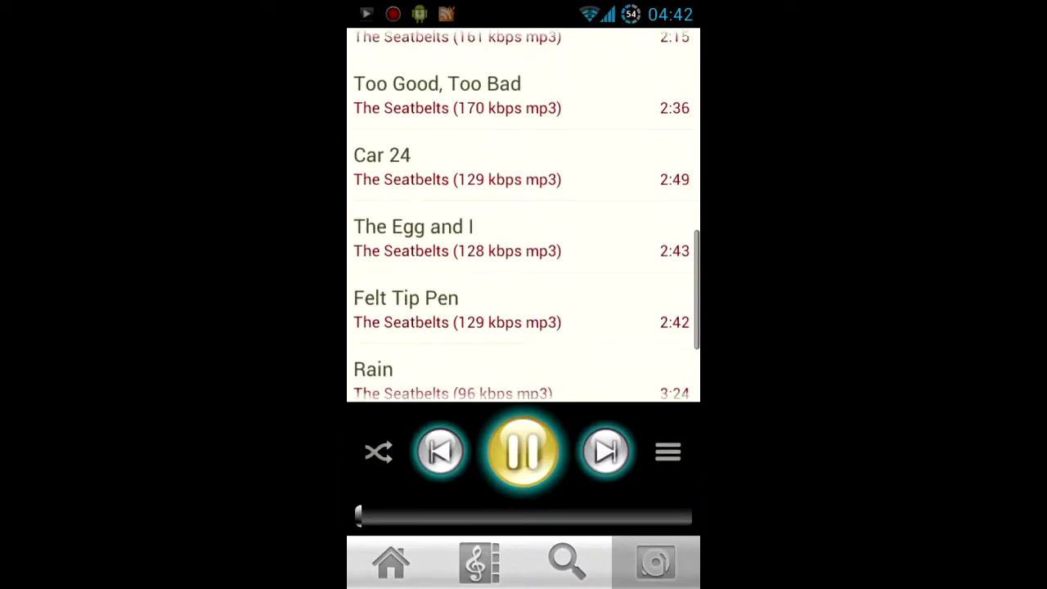
key(XF86AudioRaiseVolume)
key(XF86AudioRaiseVolume)
key(XF86AudioRaiseVolume)
key(XF86AudioRaiseVolume)
key(XF86AudioRaiseVolume)
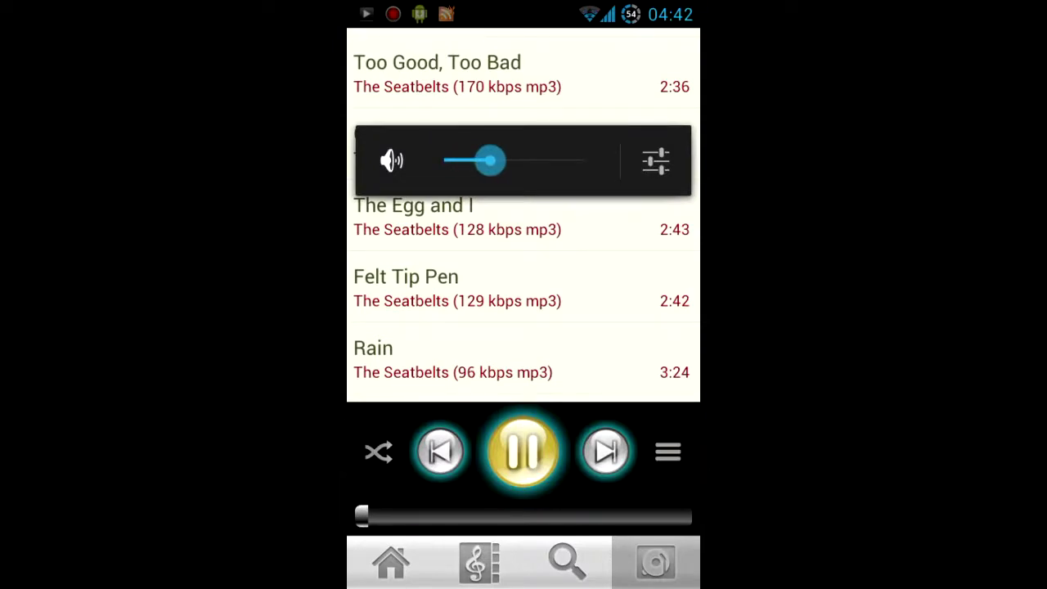
key(Escape)
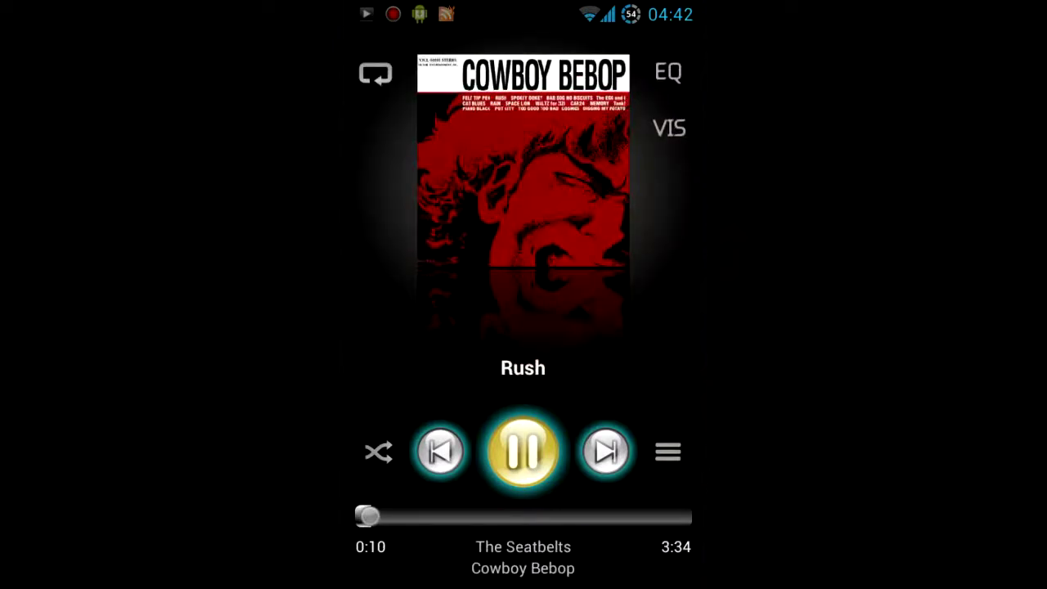
- Toggle the play queue back to the Cowboy Bebop cover art, then open the Equalizer
click(668, 451)
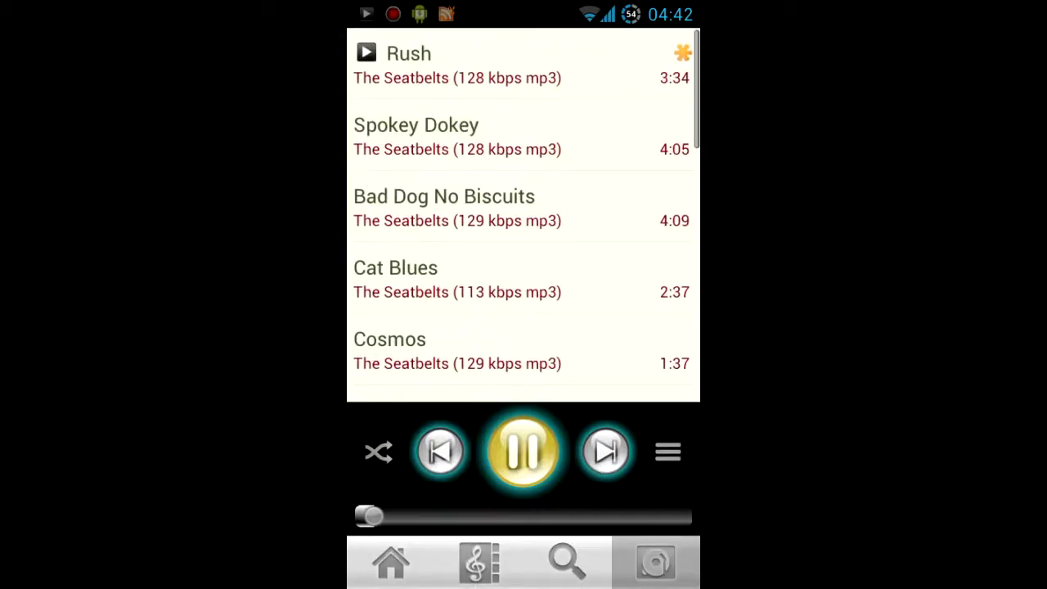
drag(583, 305, 586, 228)
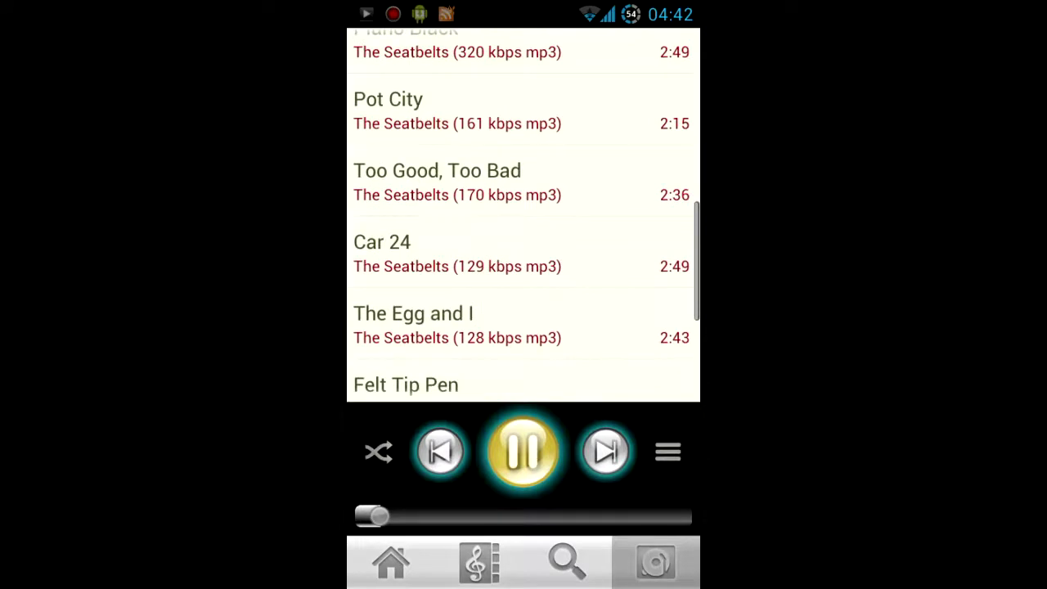
drag(573, 263, 571, 452)
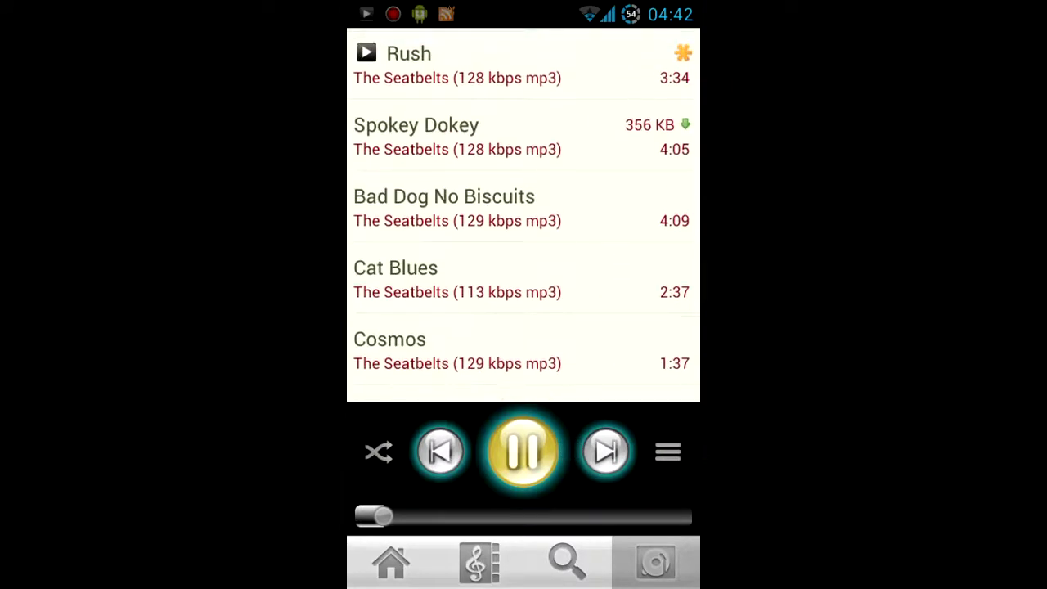
click(666, 454)
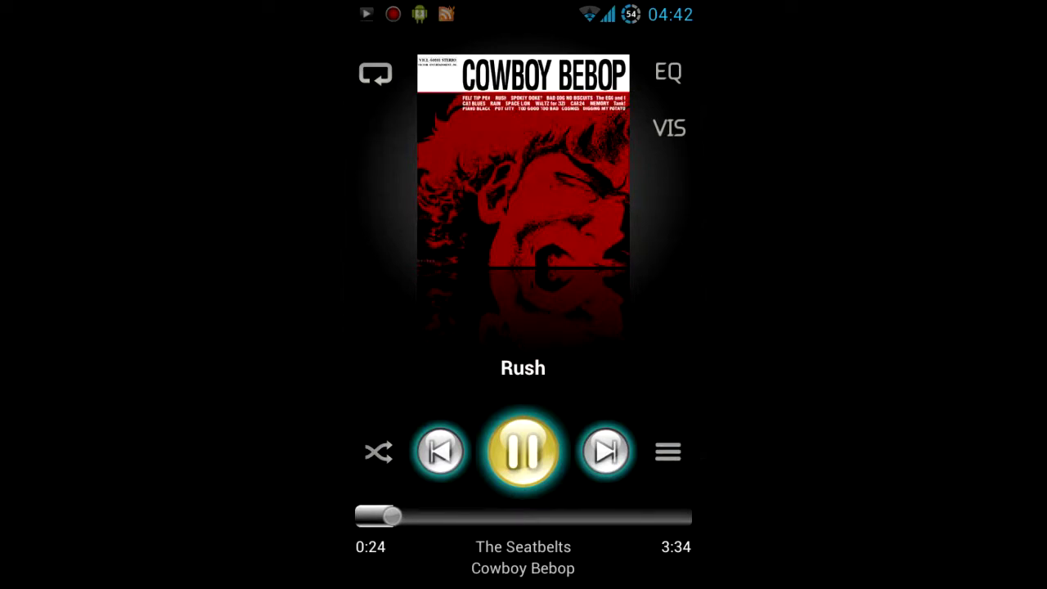
click(686, 61)
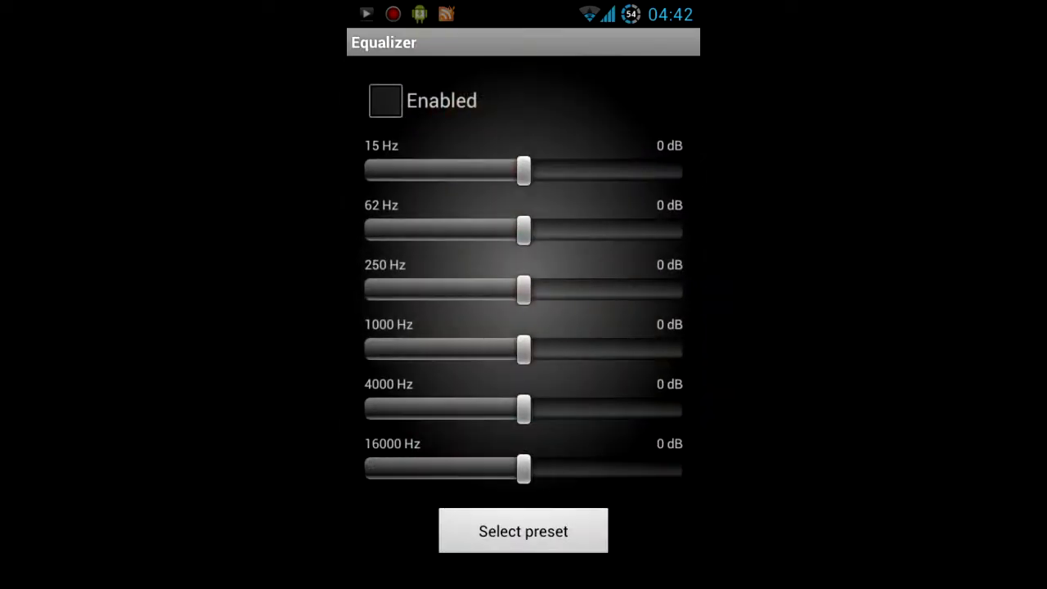
- Leave the equalizer and cycle repeat through all and one, ending with repeat off
key(Escape)
click(376, 73)
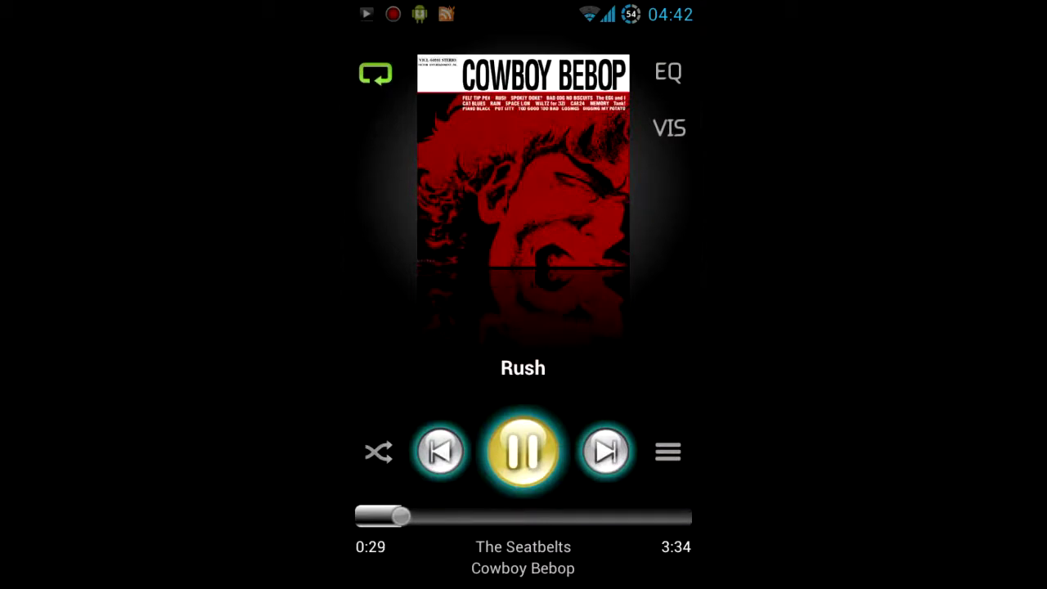
click(376, 73)
click(376, 74)
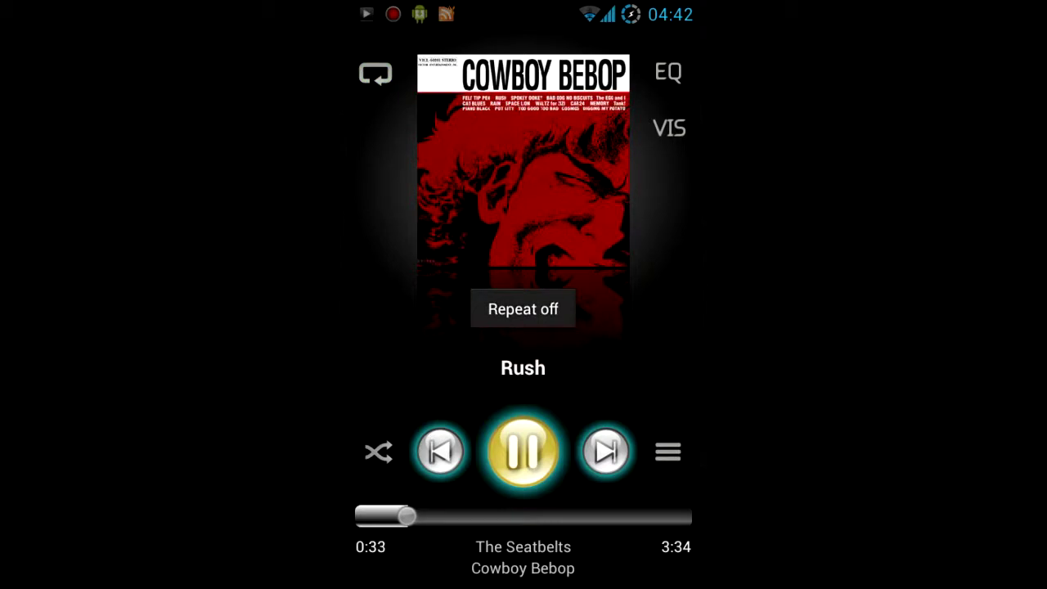
- Lower the volume, shuffle the playlist, and return to the library home screen
key(XF86AudioLowerVolume)
key(XF86AudioLowerVolume)
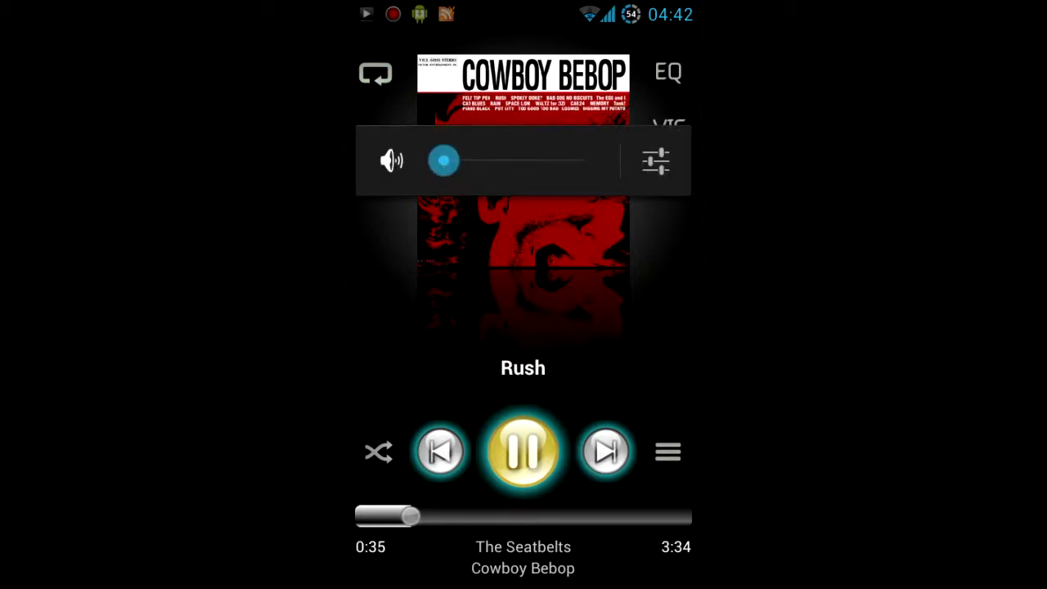
click(378, 451)
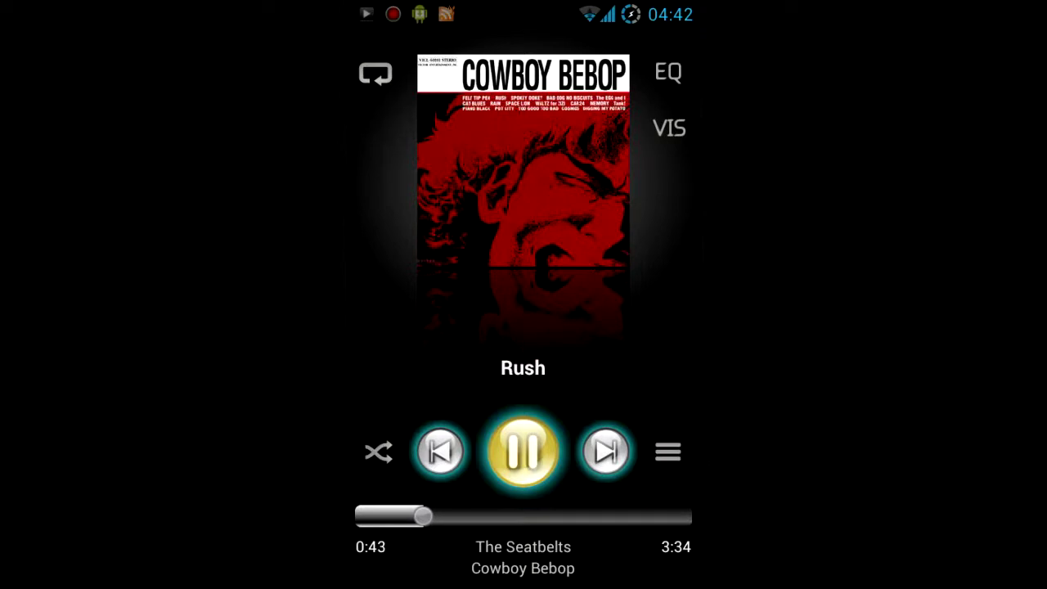
key(Escape)
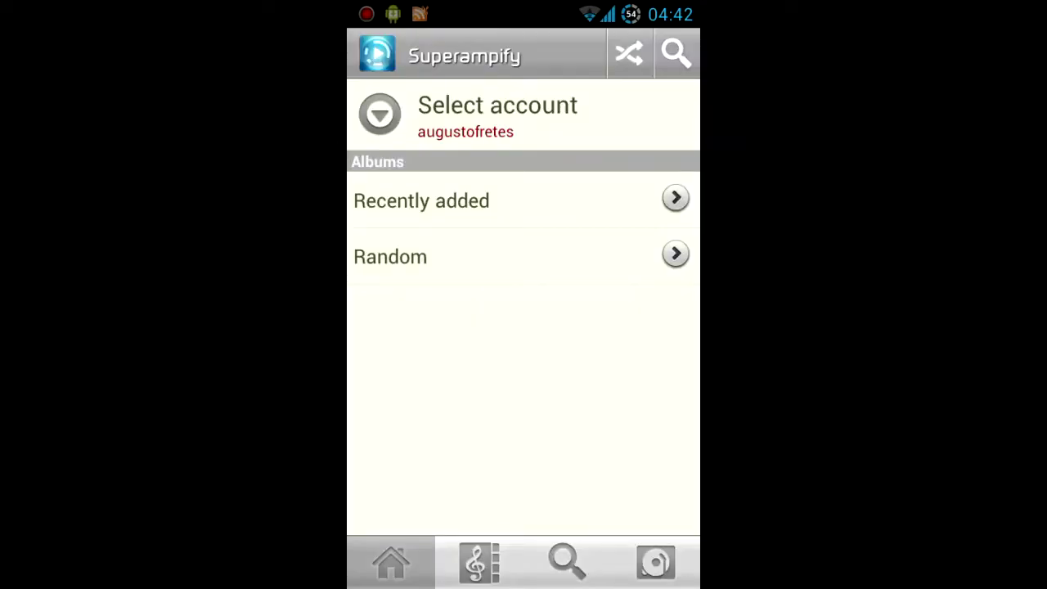
- Search the library for 'diggi', queue Digging my Potato, and pull down the notification shade
click(479, 562)
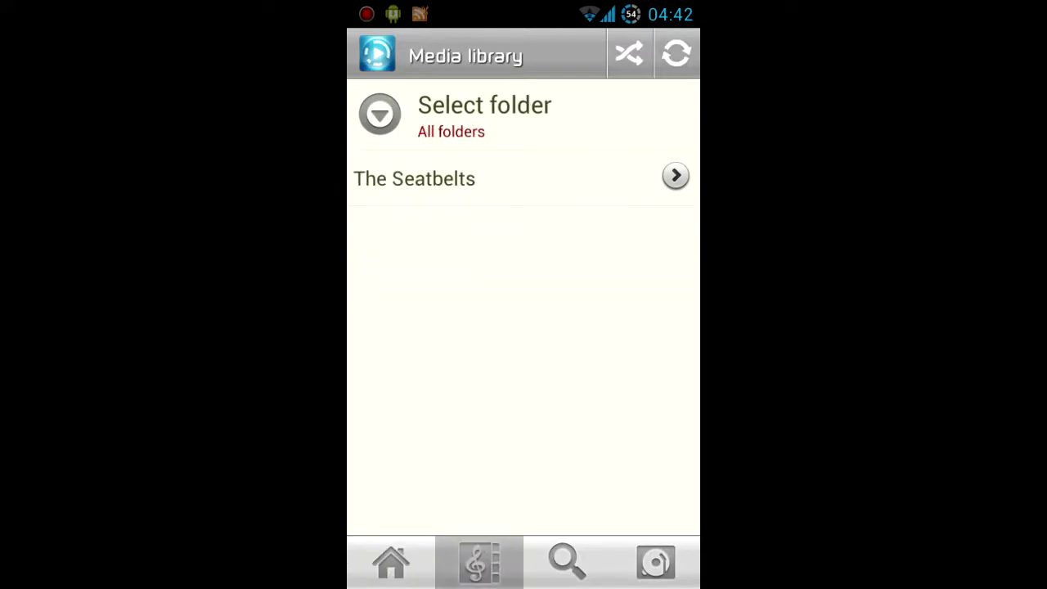
click(567, 561)
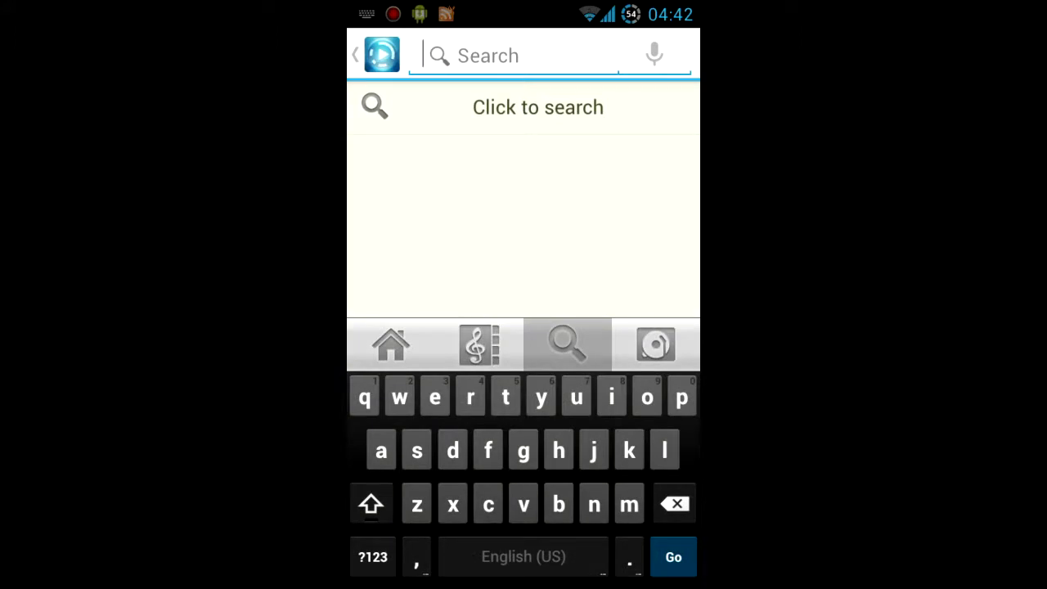
text(diggi)
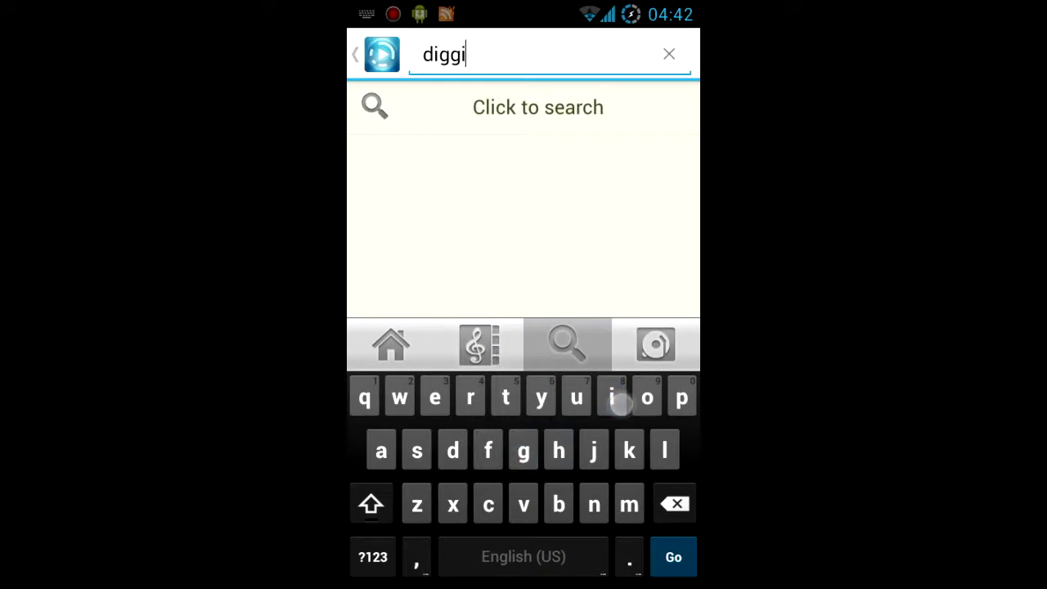
key(Return)
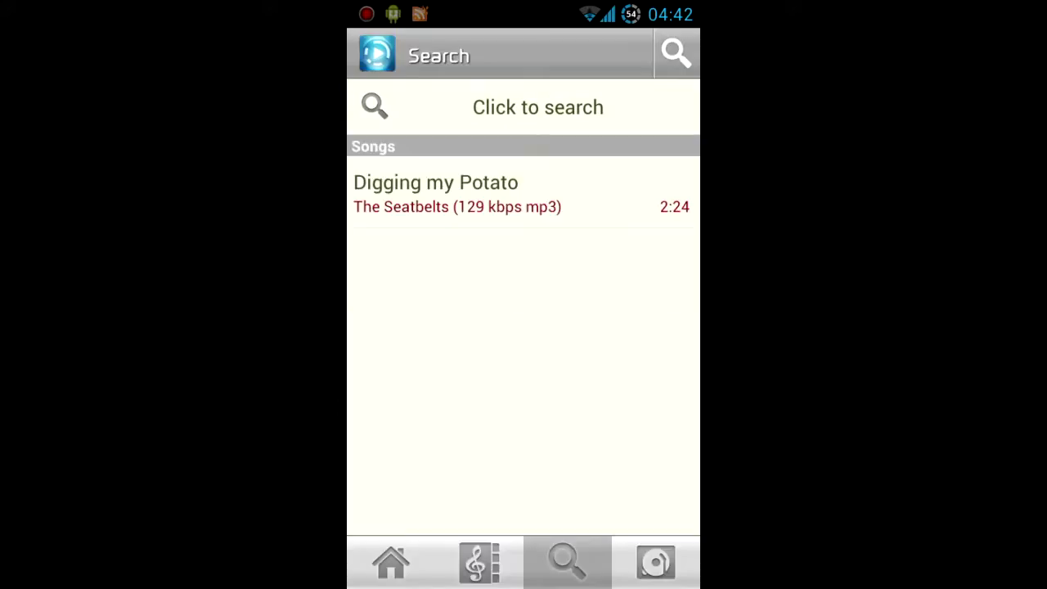
click(458, 194)
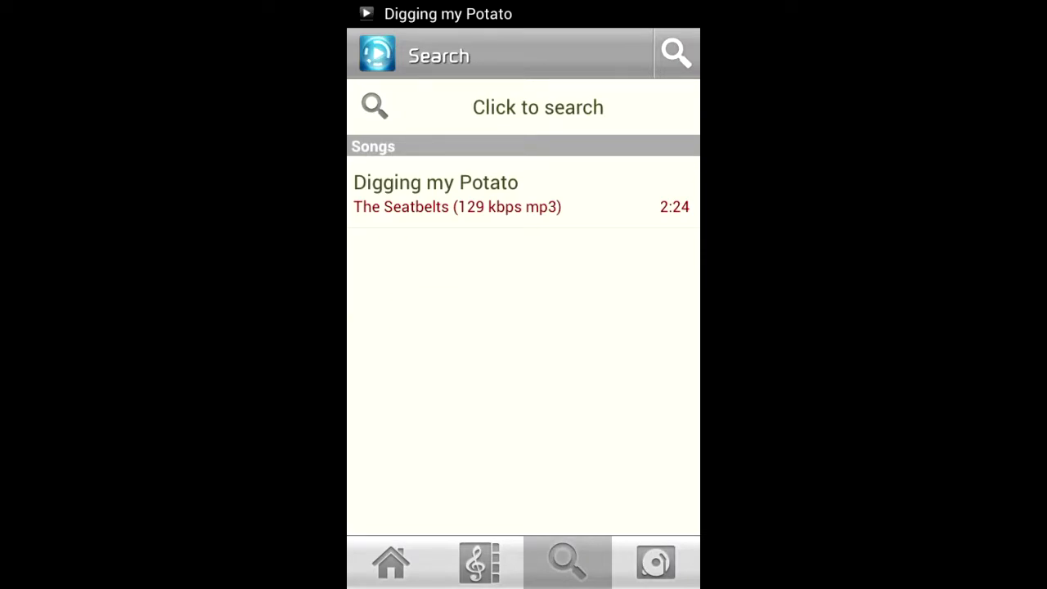
drag(524, 8, 523, 458)
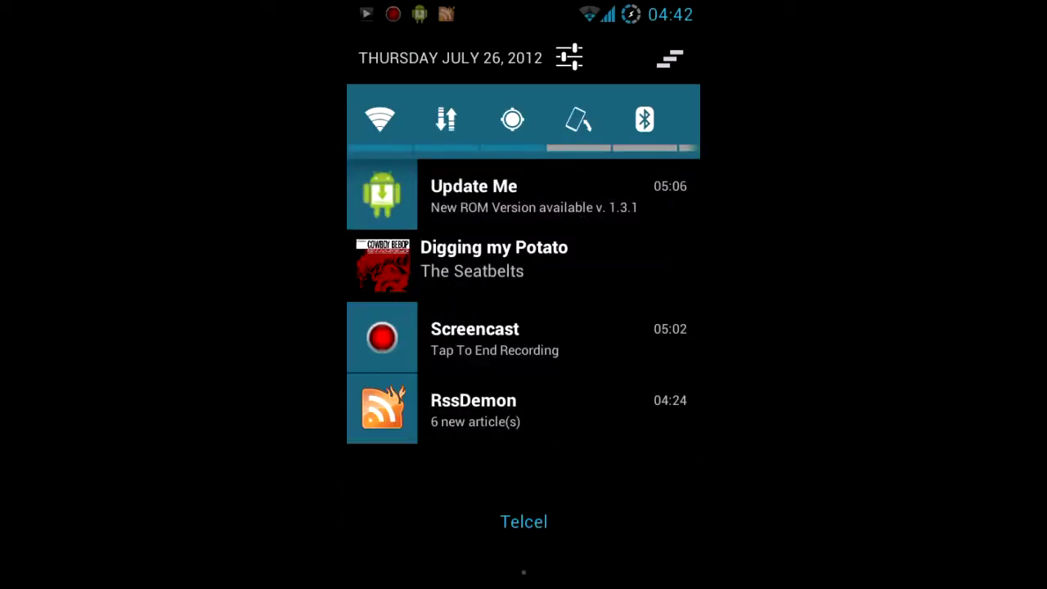
- Open the Digging my Potato player from its notification and scroll through the play queue list
click(603, 265)
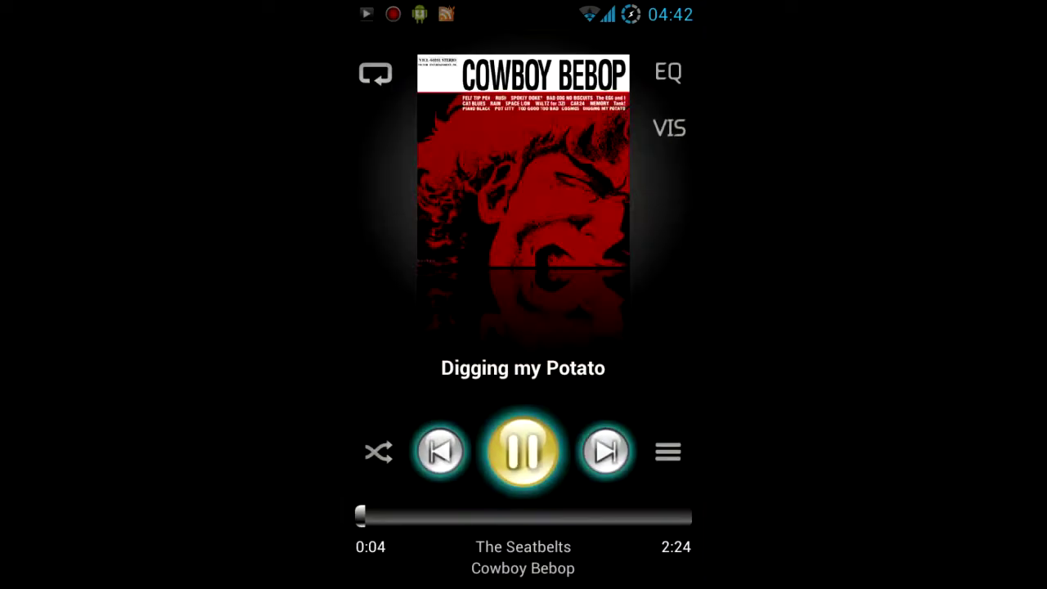
click(668, 452)
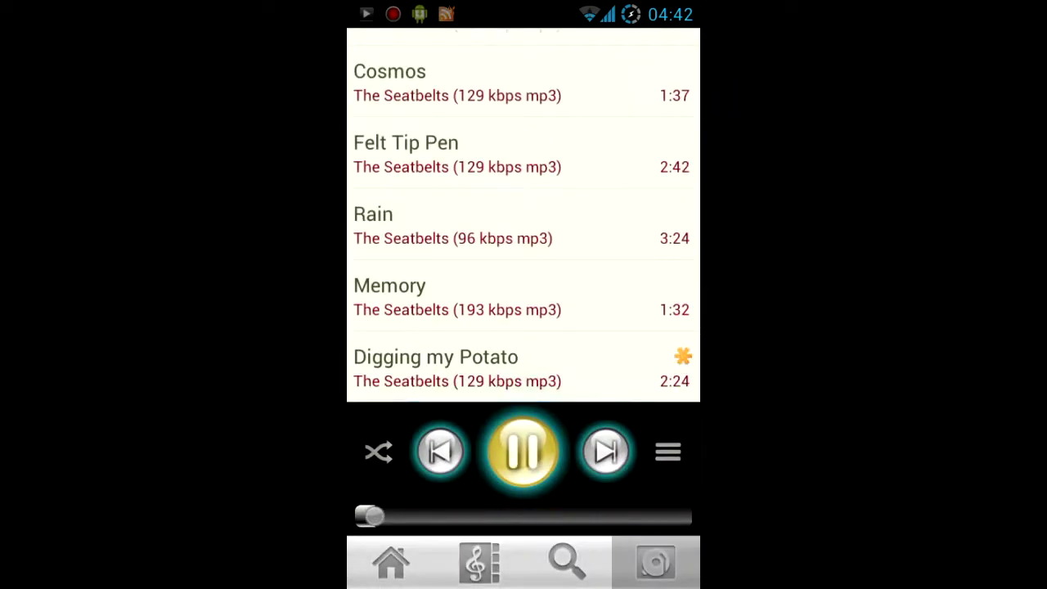
drag(580, 169, 578, 269)
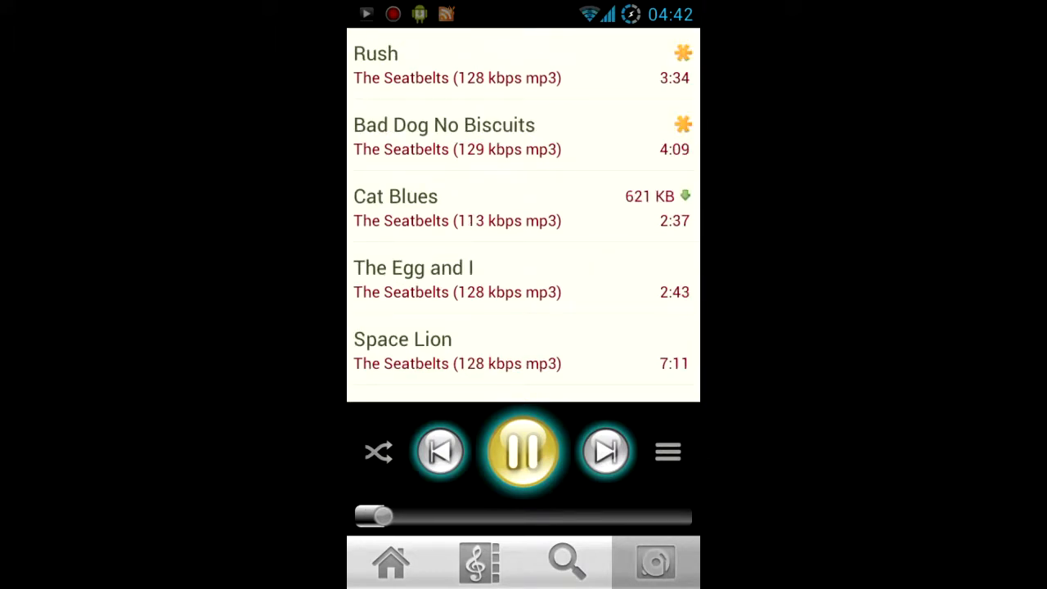
drag(524, 327, 524, 122)
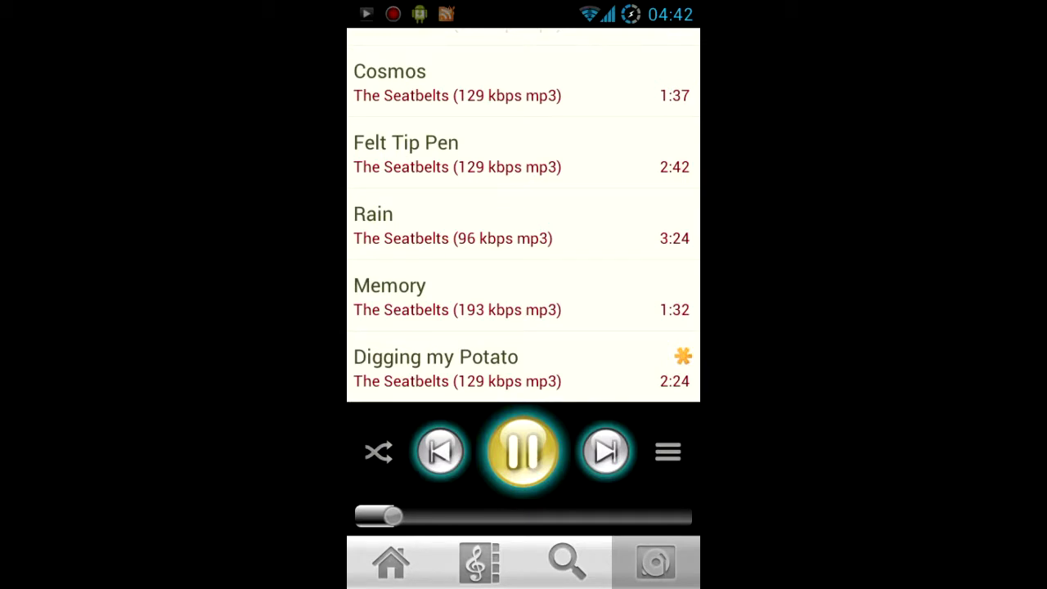
scroll(523, 213, up, 10)
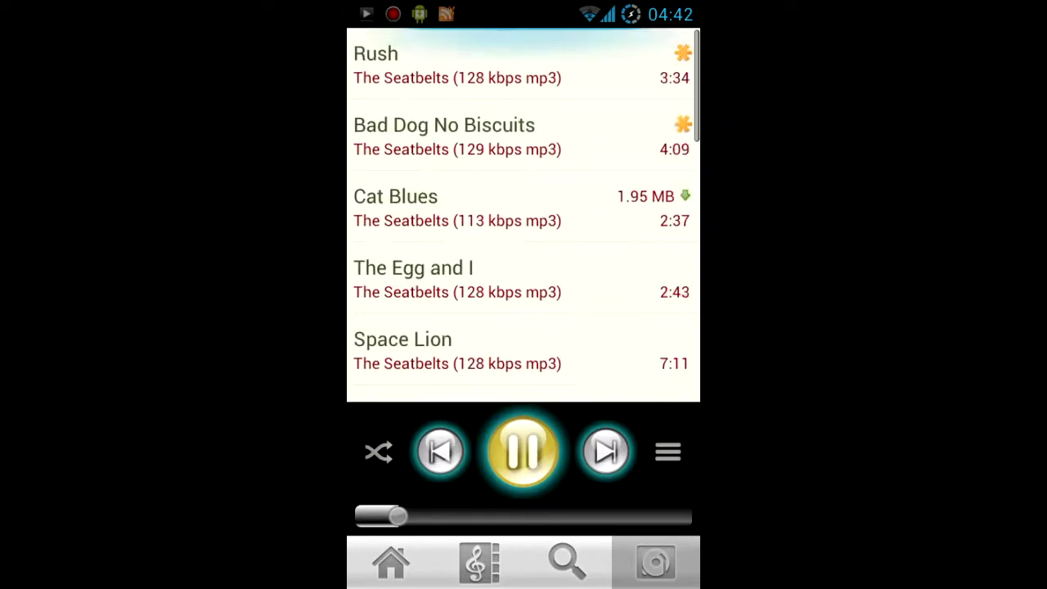